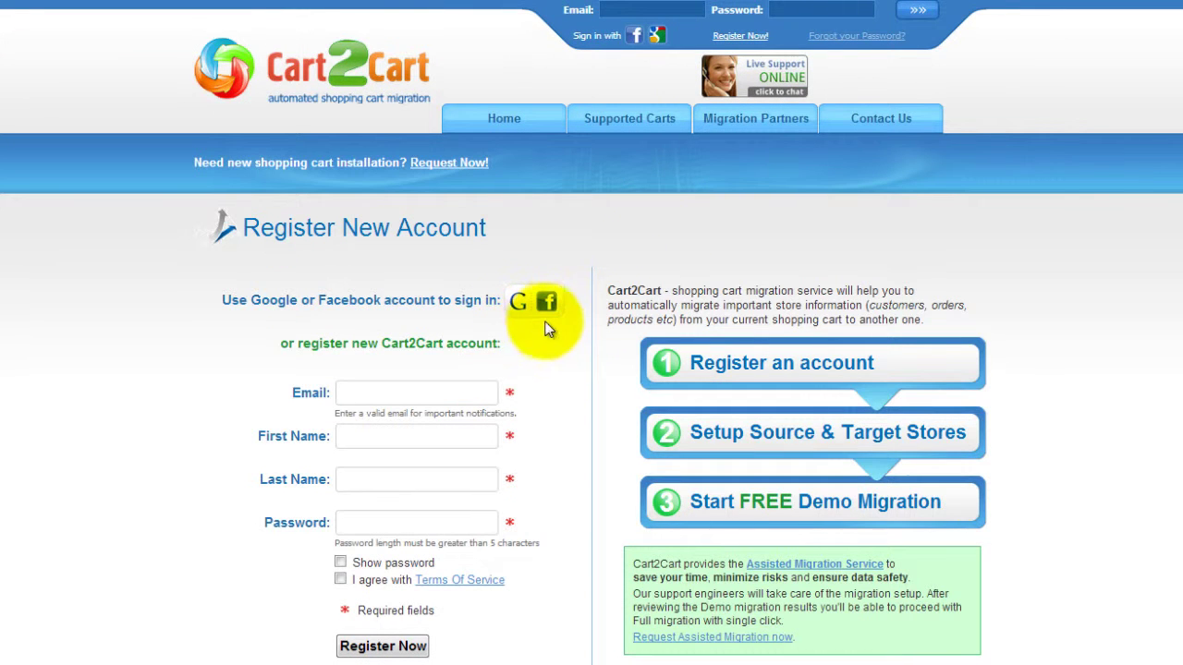
# Register a Cart2Cart account with email, first name, last name and password, accepting the terms.
pyautogui.click(480, 389)
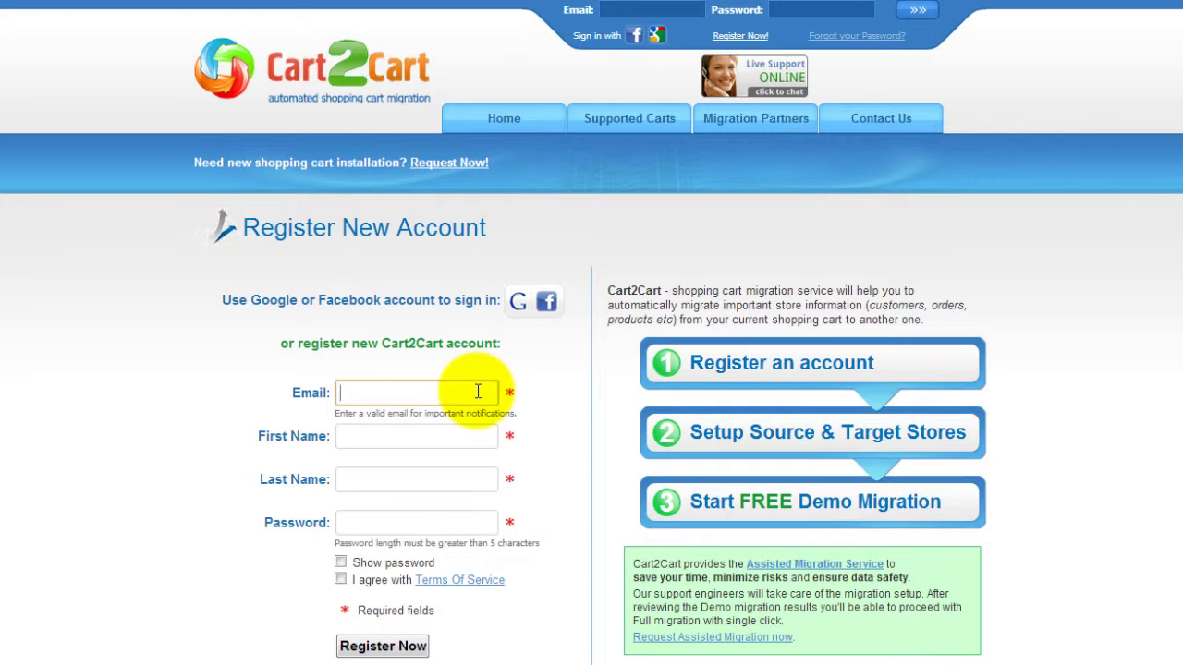
pyautogui.write('youremail@mail.com')
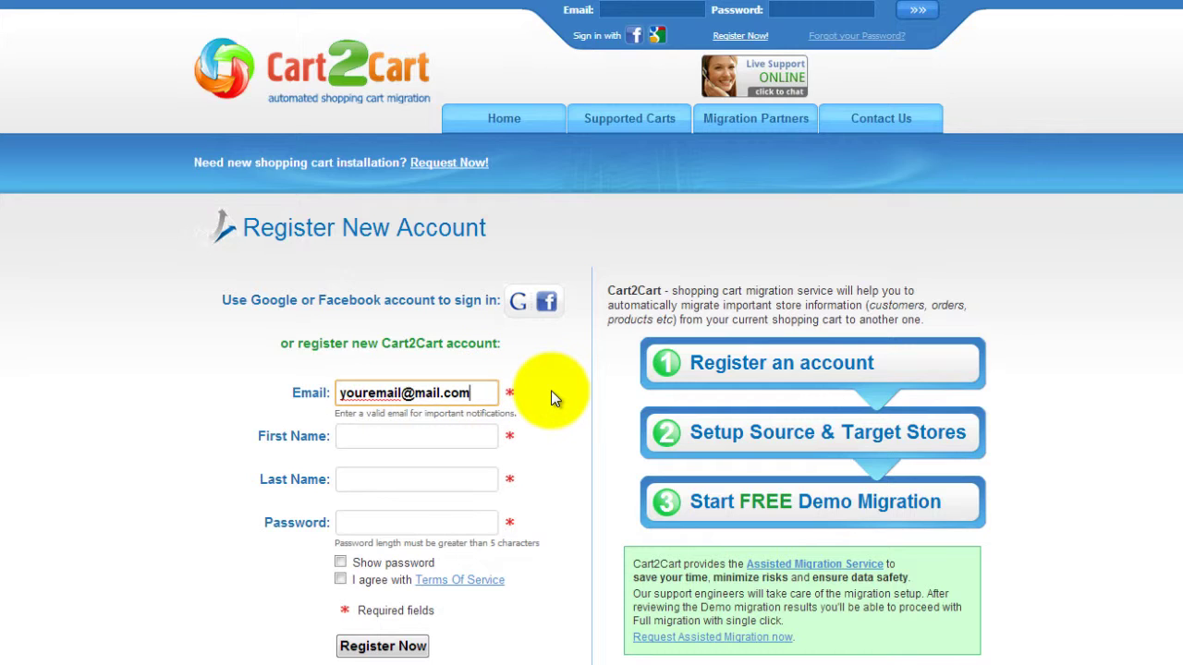
pyautogui.press('Tab')
pyautogui.write('Your Name')
pyautogui.press('Tab')
pyautogui.write('Your Last Name')
pyautogui.press('Tab')
pyautogui.write('123456789')
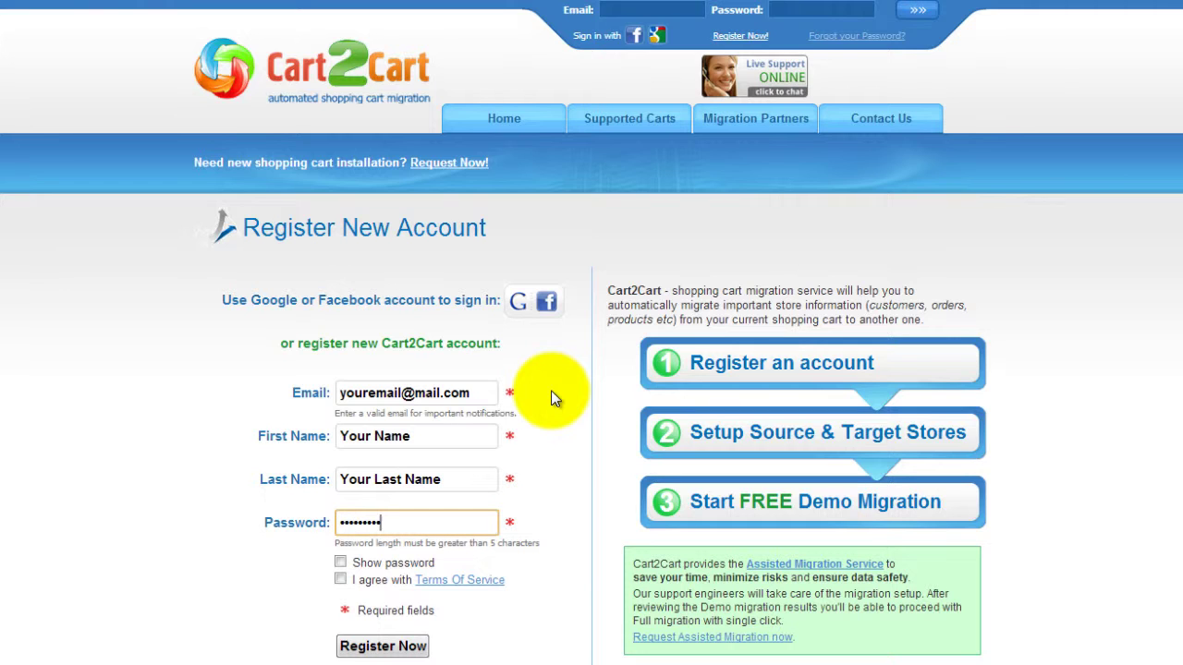
pyautogui.click(340, 580)
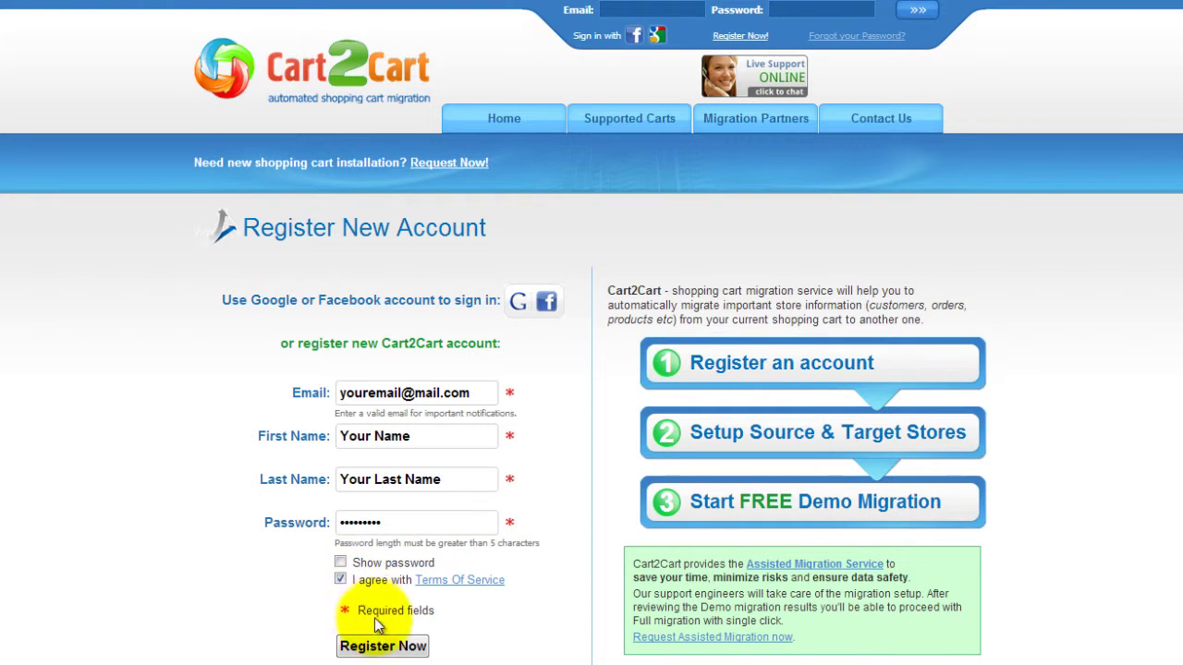
pyautogui.click(356, 646)
# Enter the new account's email in the top login fields.
pyautogui.click(647, 13)
pyautogui.write('youremail@mail.com')
pyautogui.press('Tab')
# Sign in with the account password and start a new migration from My Migrations.
pyautogui.write('password1')
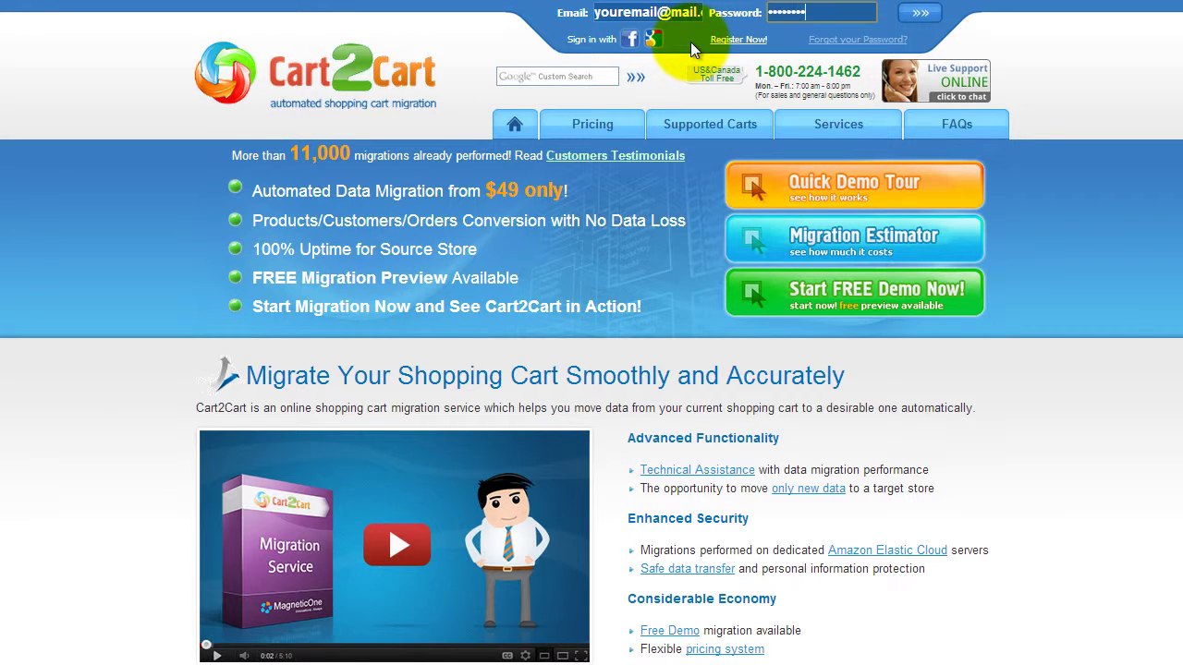
pyautogui.click(921, 12)
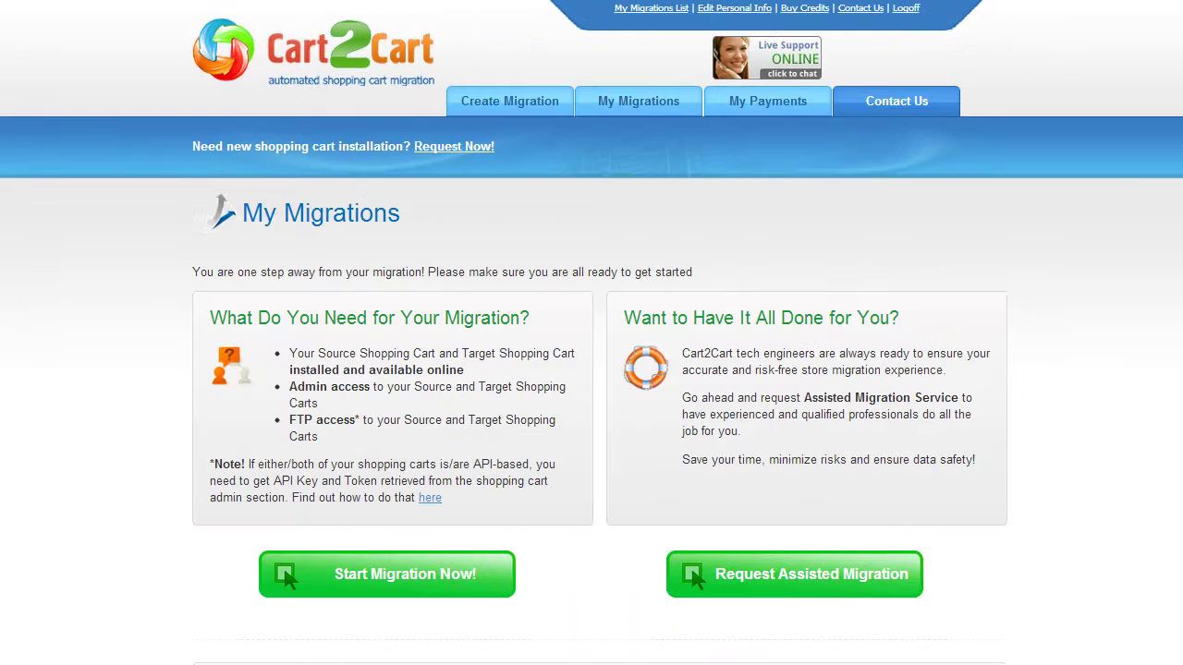
pyautogui.scroll(-2, 591, 333)
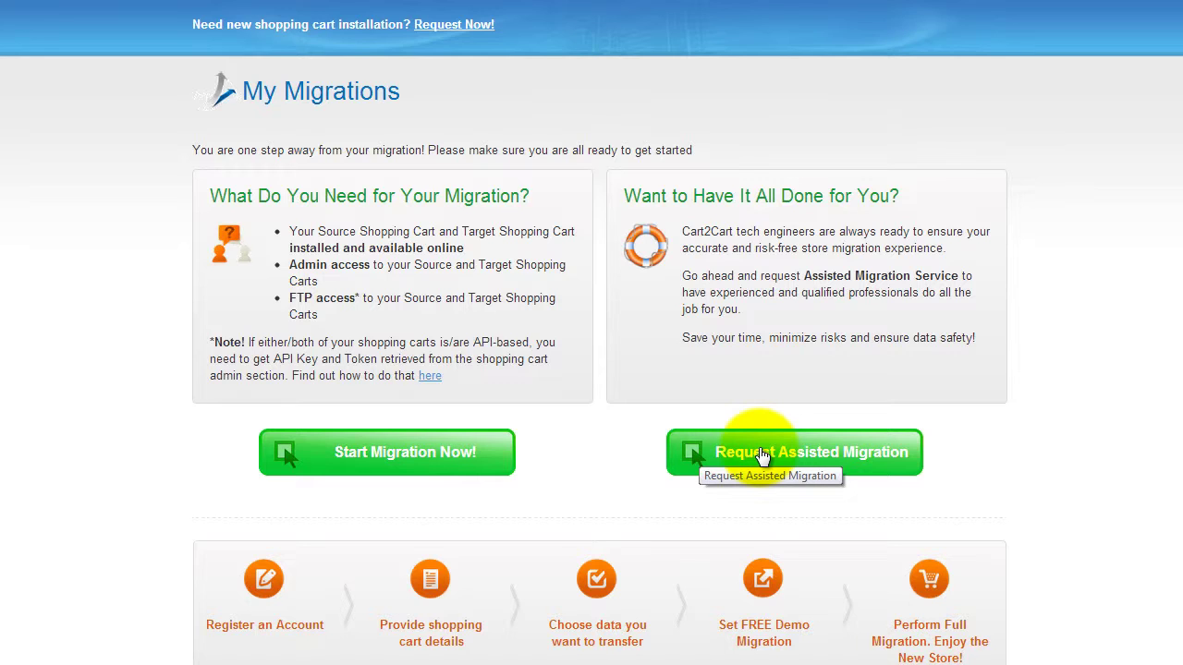
pyautogui.click(447, 453)
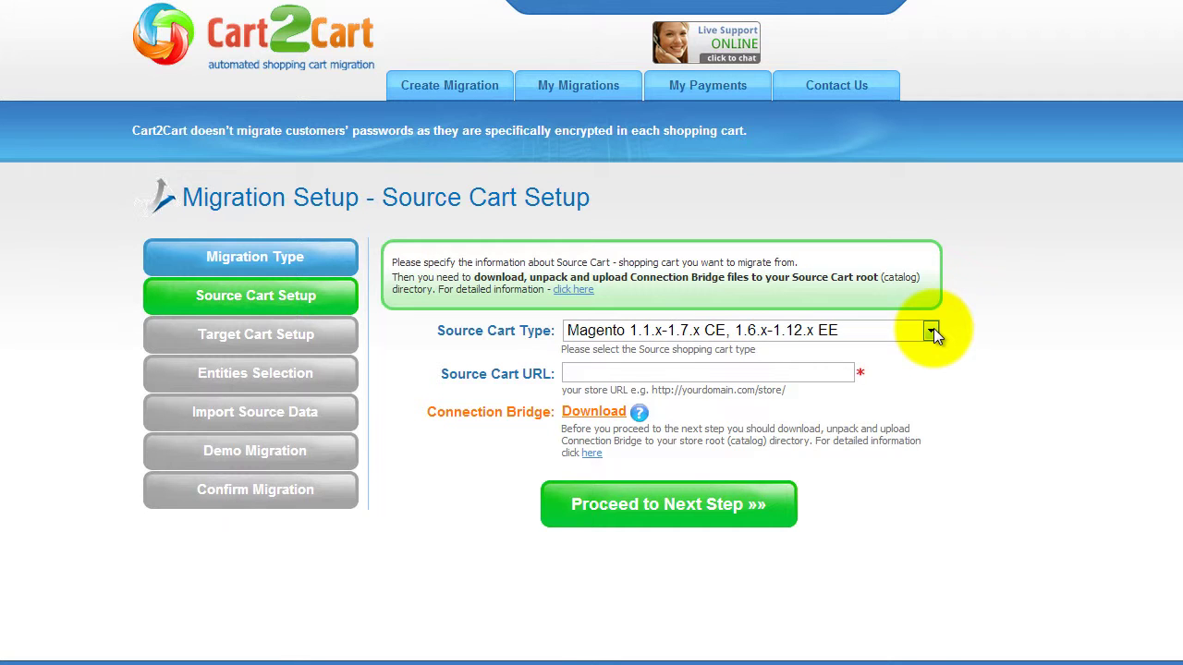
pyautogui.click(932, 331)
pyautogui.moveTo(931, 442); pyautogui.dragTo(919, 480)
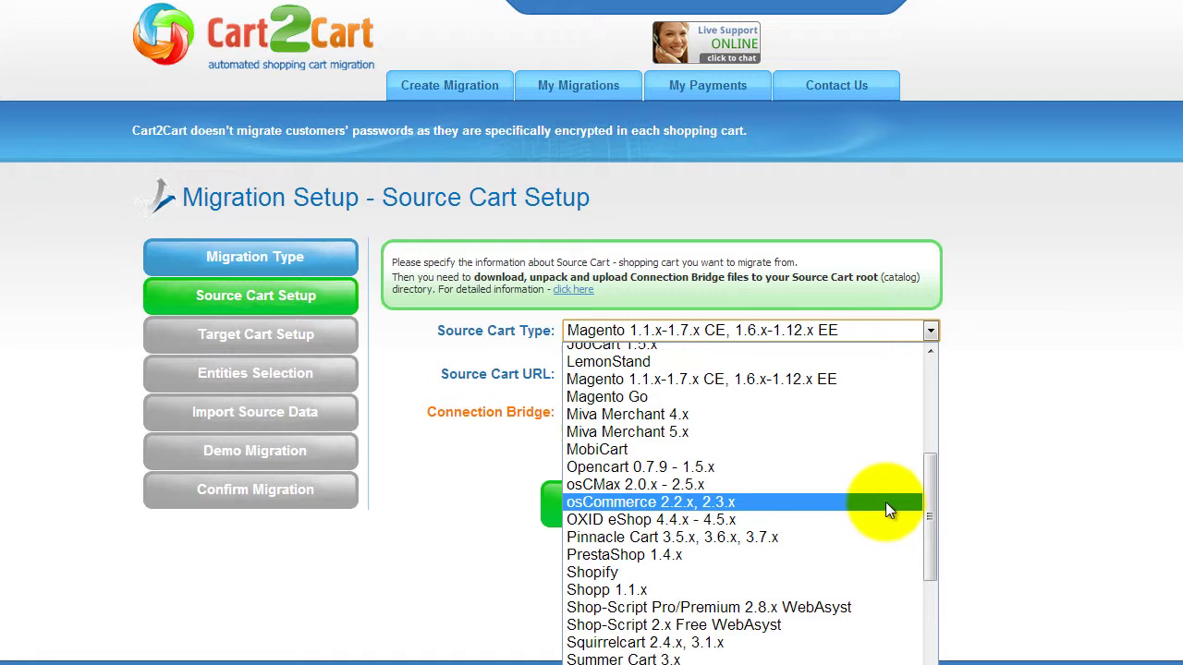
pyautogui.click(886, 502)
pyautogui.click(824, 371)
pyautogui.write('www.yourstore.com')
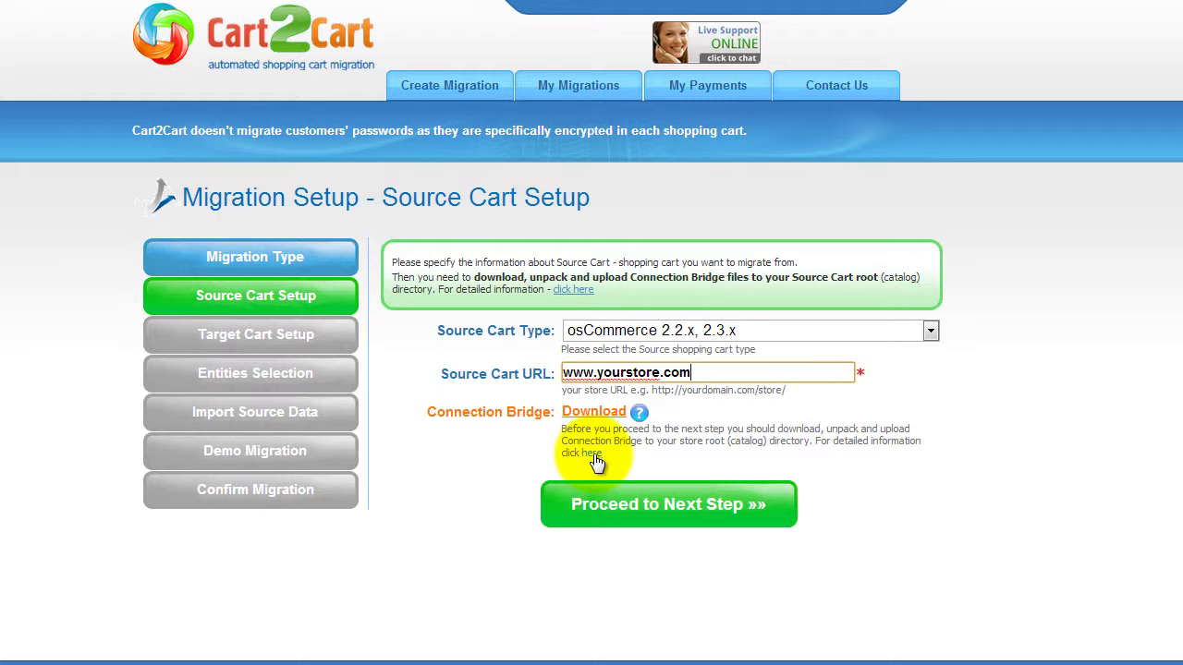
# Check the Connection Bridge help page, then proceed to target cart setup.
pyautogui.click(594, 456)
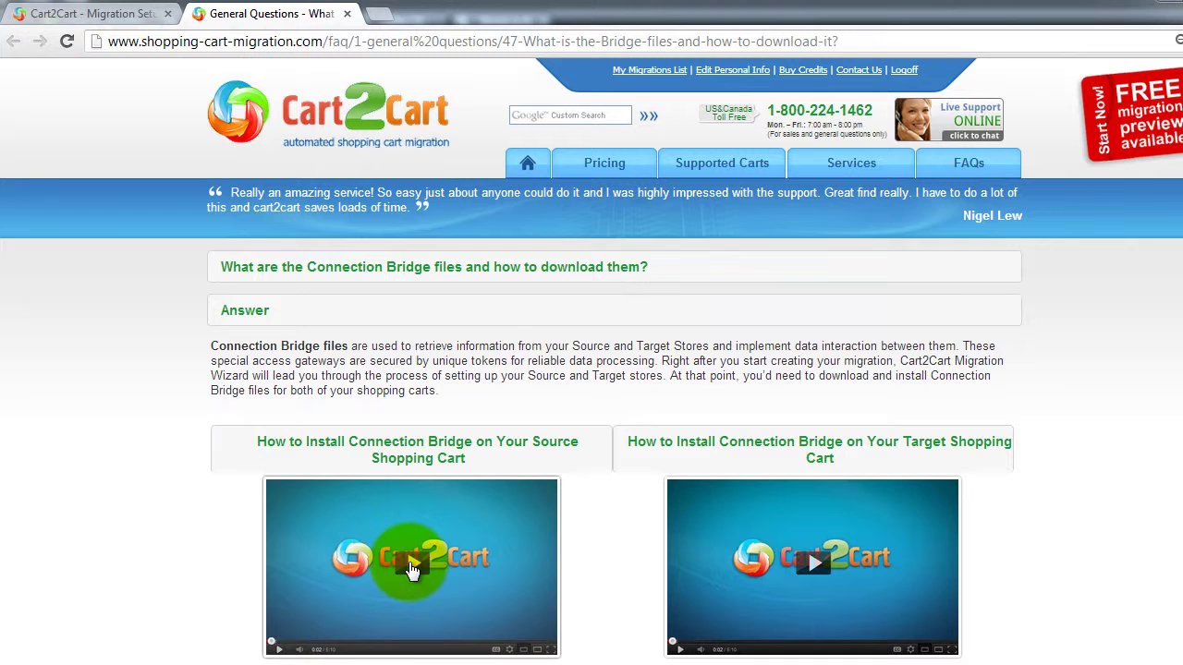
pyautogui.click(69, 14)
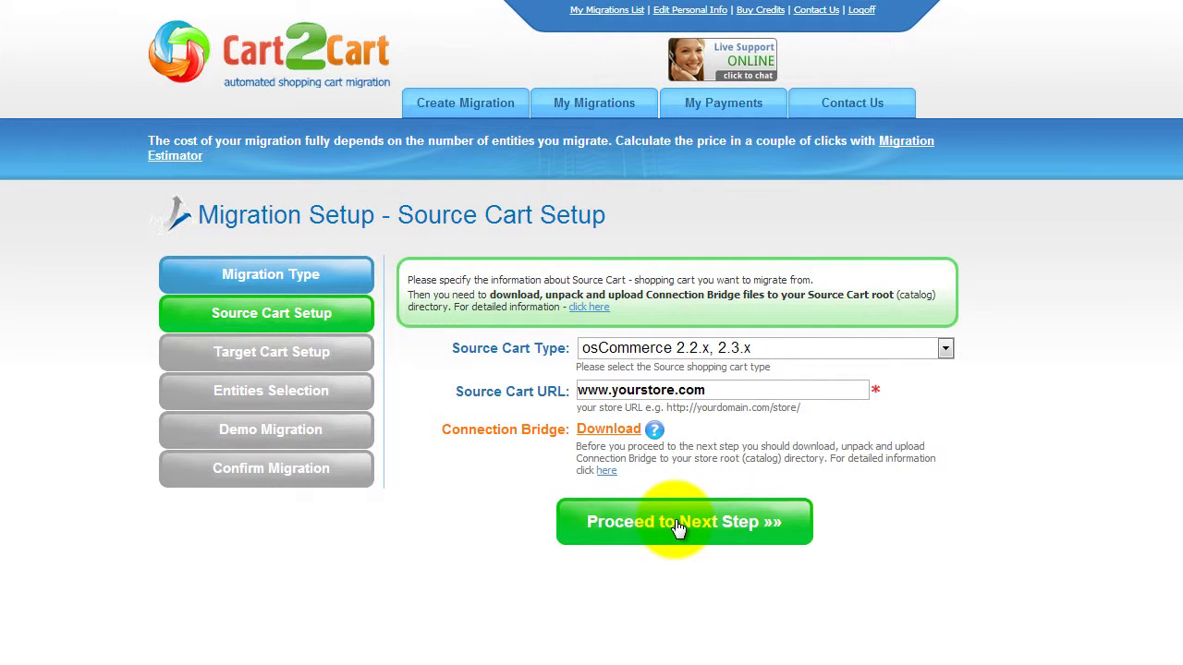
pyautogui.click(679, 524)
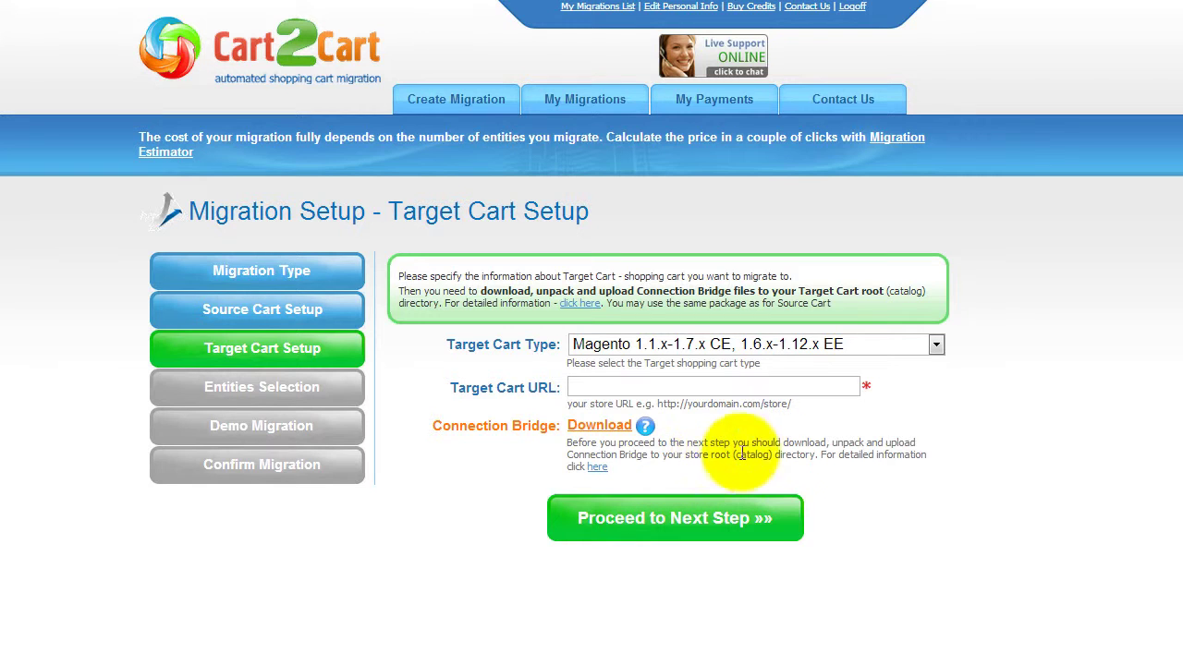
# Set the target cart to PrestaShop 1.5.x at yourprestashopstore.com and proceed.
pyautogui.click(936, 344)
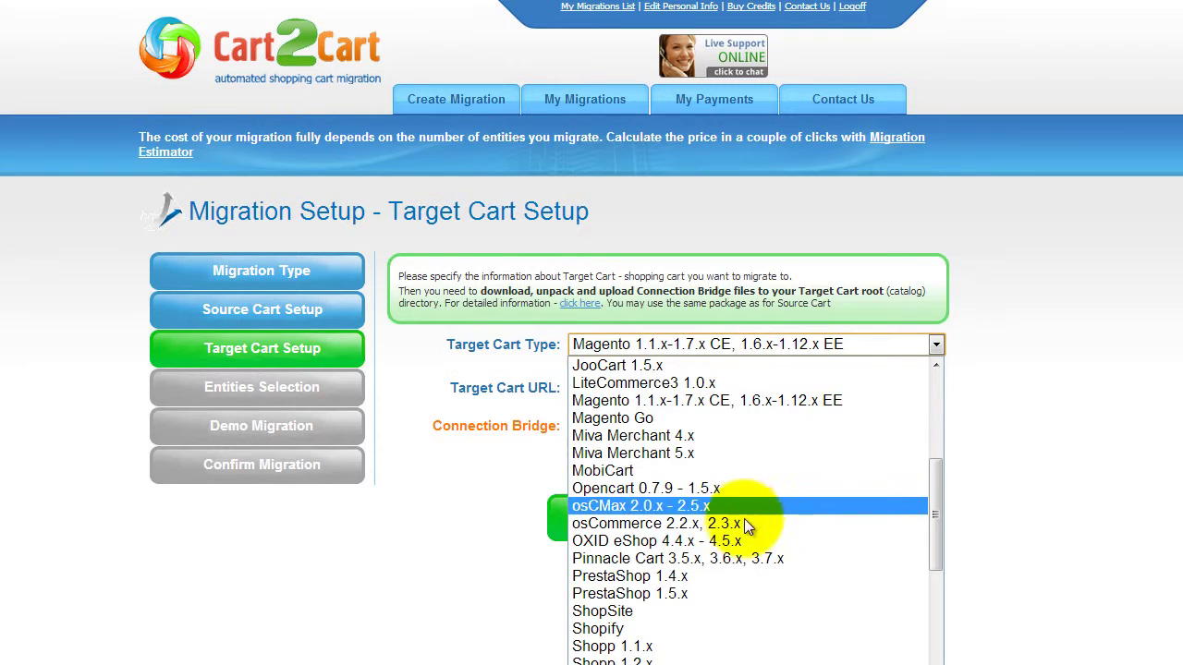
pyautogui.click(708, 593)
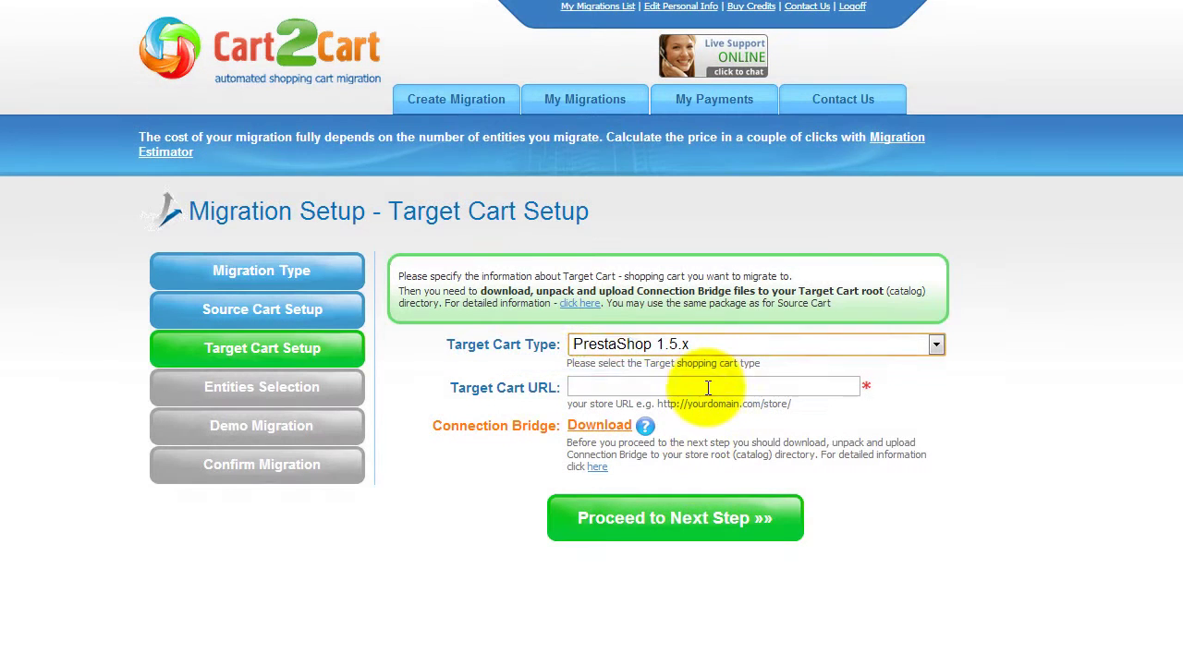
pyautogui.click(708, 389)
pyautogui.write('yourprestashopstore.com')
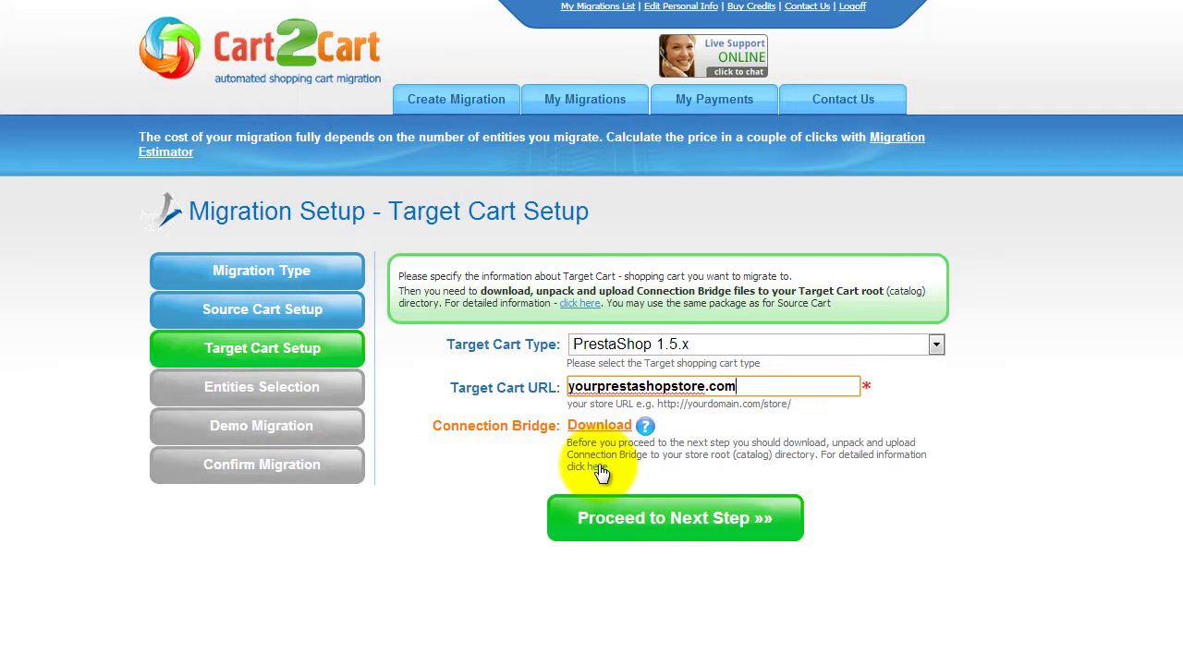
pyautogui.click(655, 522)
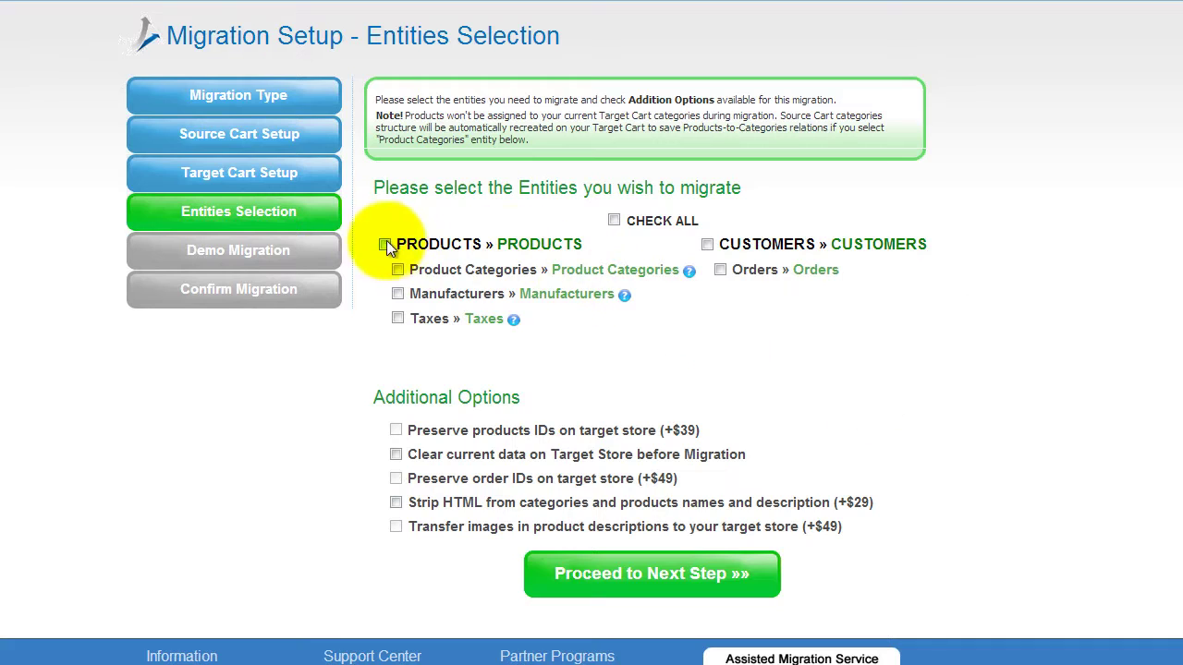
# Select all entities for migration, including Product Categories, Taxes and Customers.
pyautogui.click(398, 270)
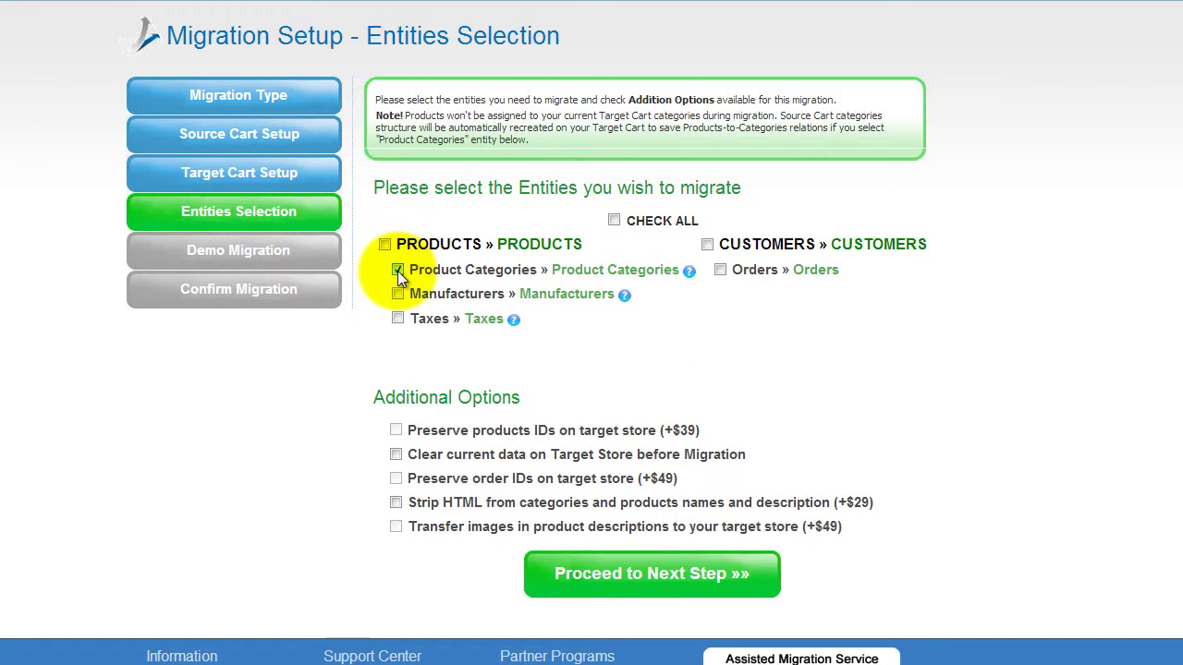
pyautogui.click(399, 318)
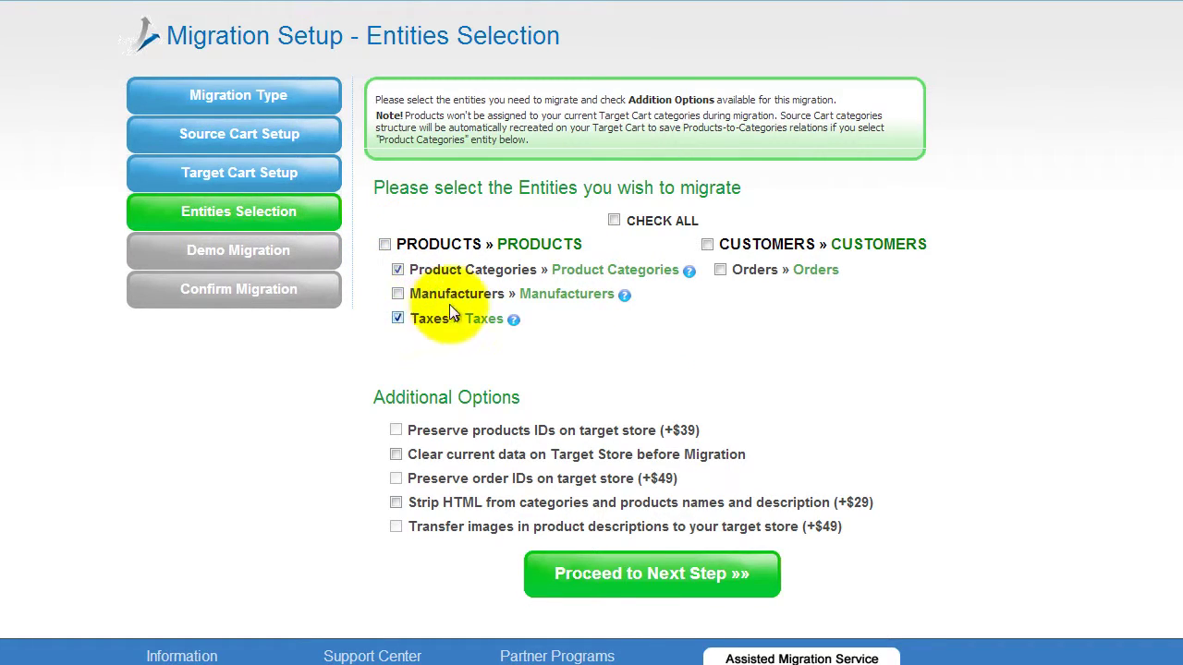
pyautogui.click(708, 245)
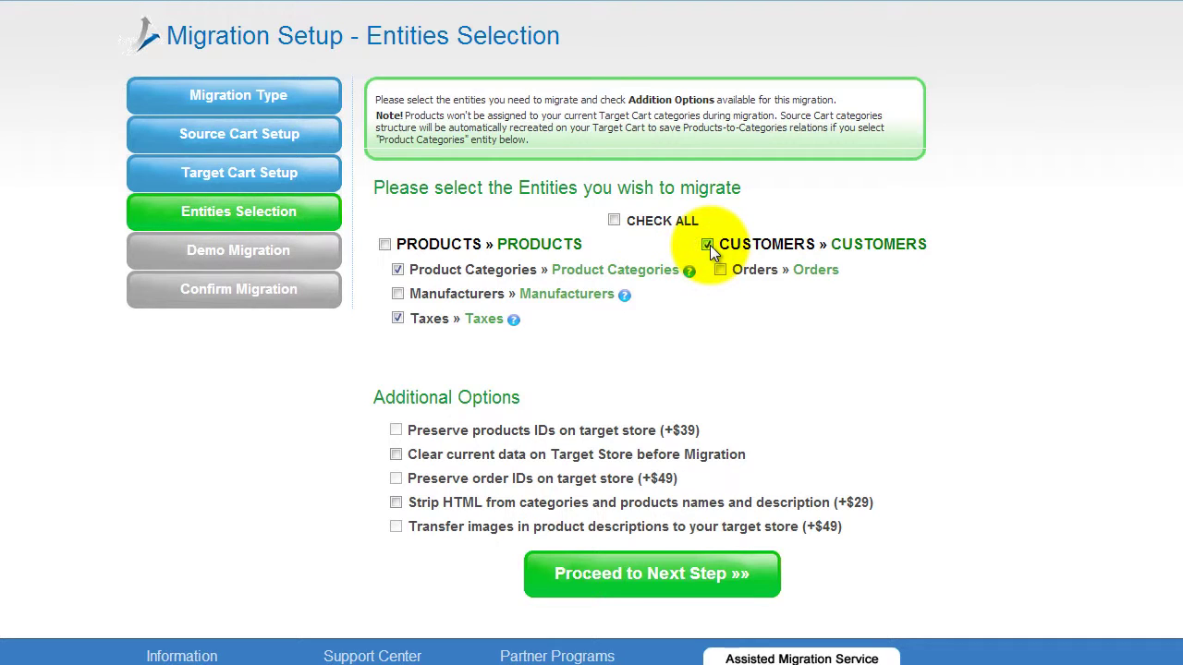
pyautogui.click(614, 222)
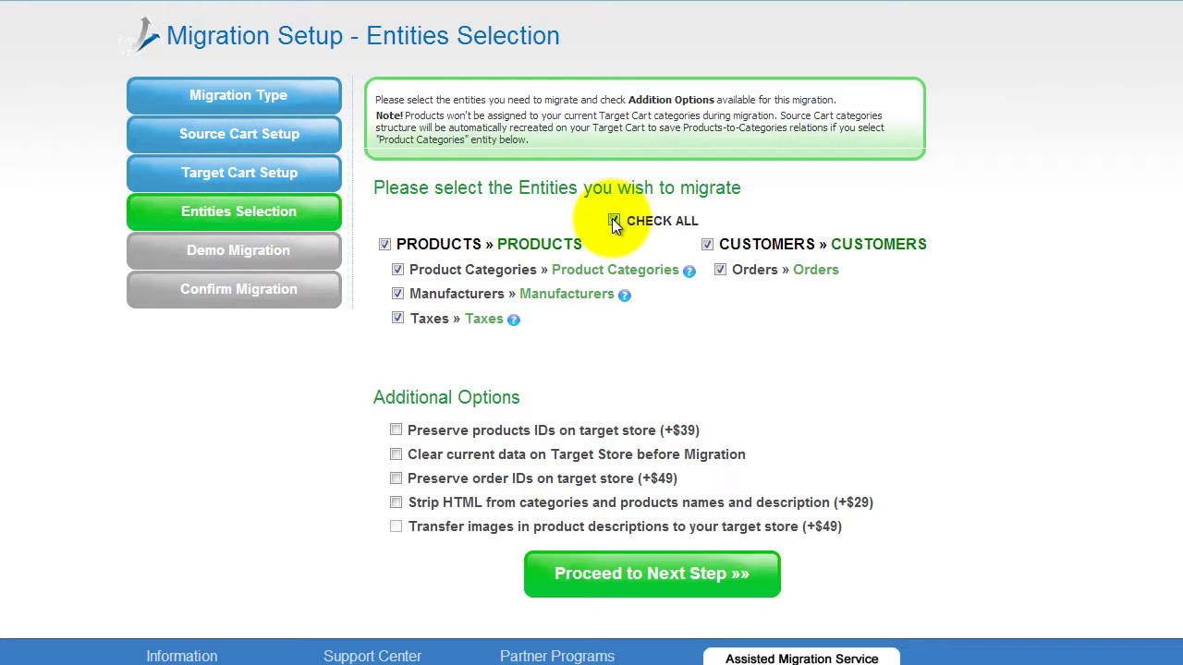
pyautogui.click(614, 222)
pyautogui.click(614, 222)
# Leave every paid Additional Option unchecked and proceed to currency mapping.
pyautogui.click(395, 430)
pyautogui.click(394, 431)
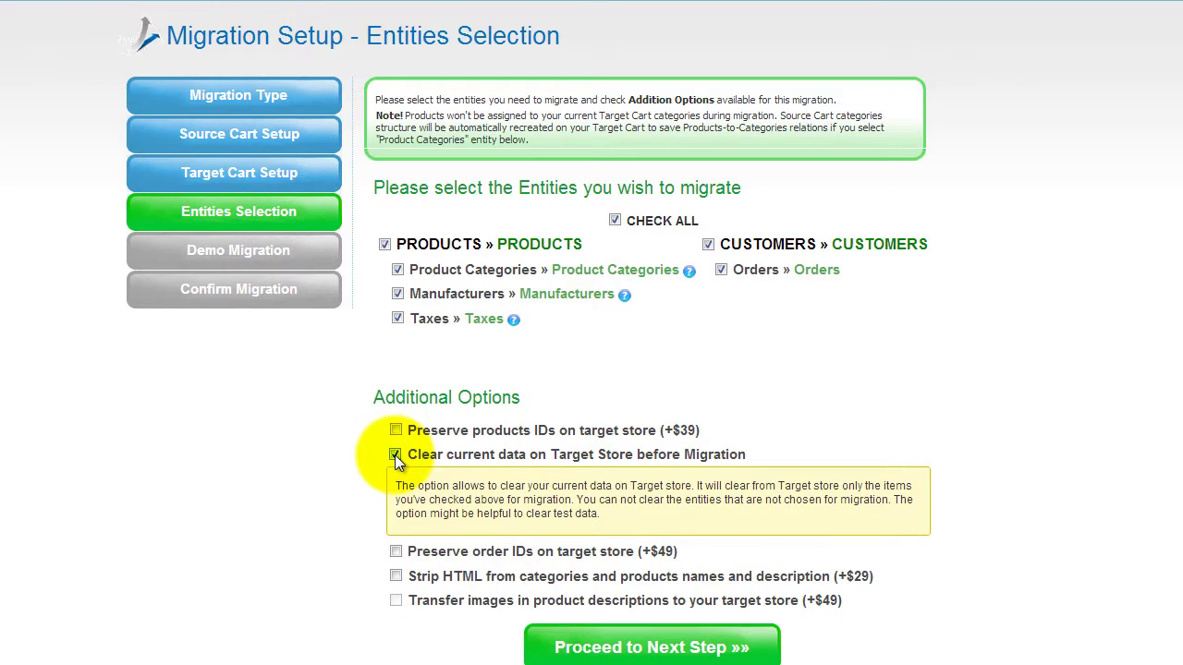
pyautogui.click(395, 455)
pyautogui.click(396, 479)
pyautogui.click(395, 455)
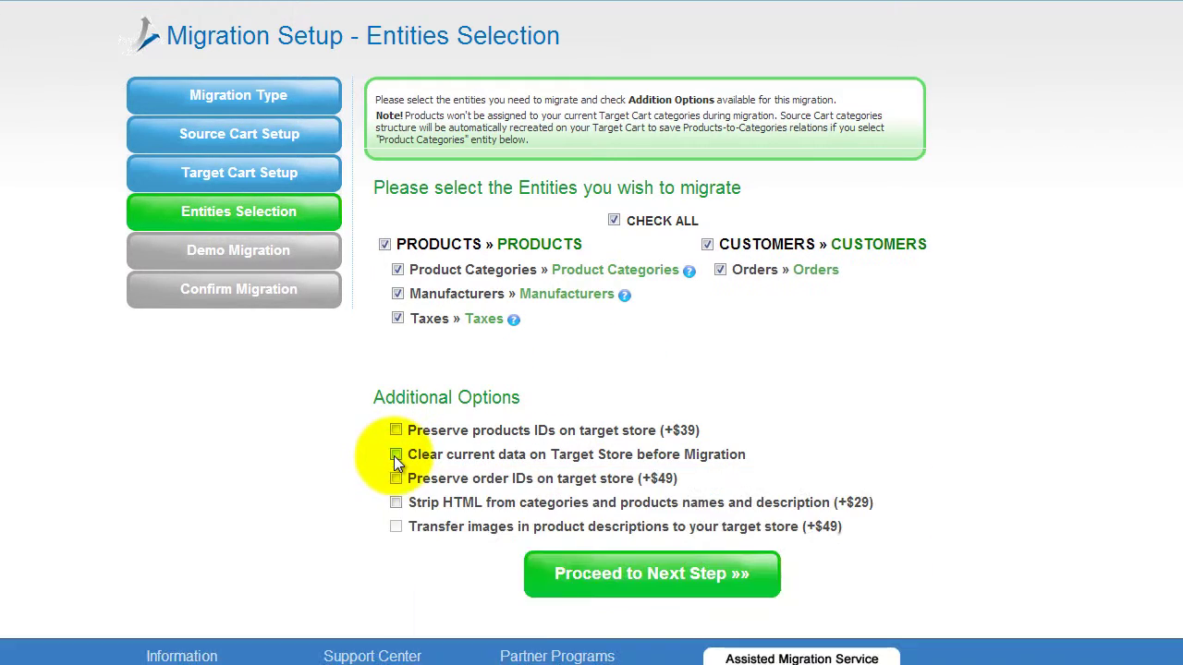
pyautogui.click(395, 502)
pyautogui.click(396, 502)
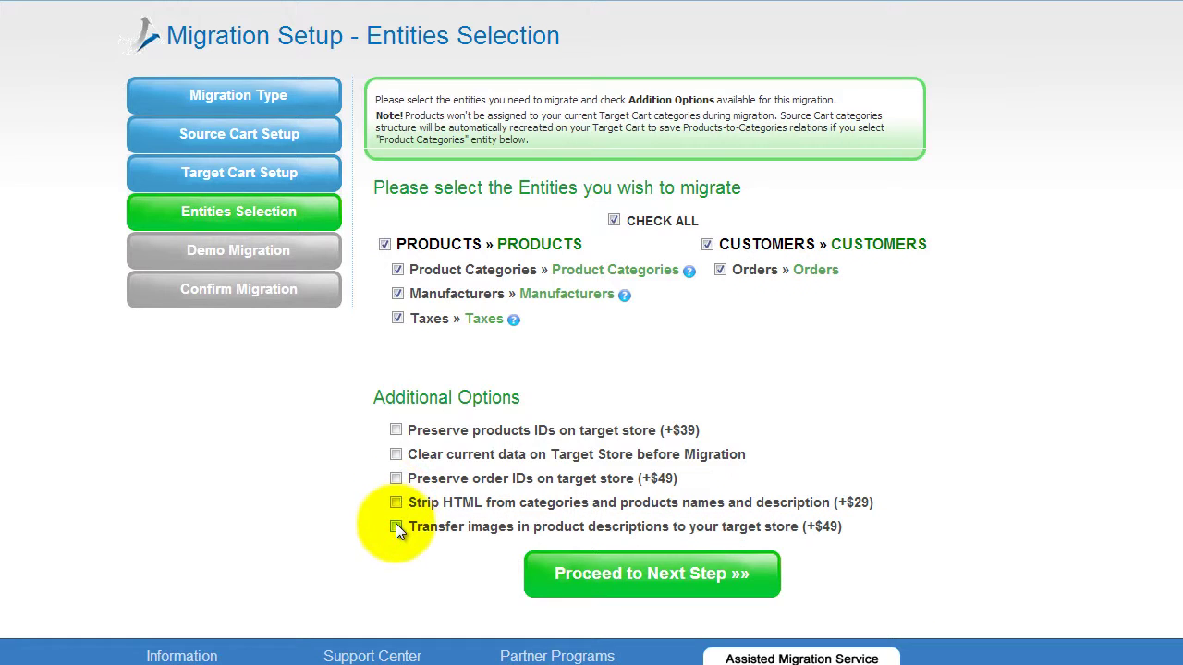
pyautogui.click(396, 526)
pyautogui.click(396, 525)
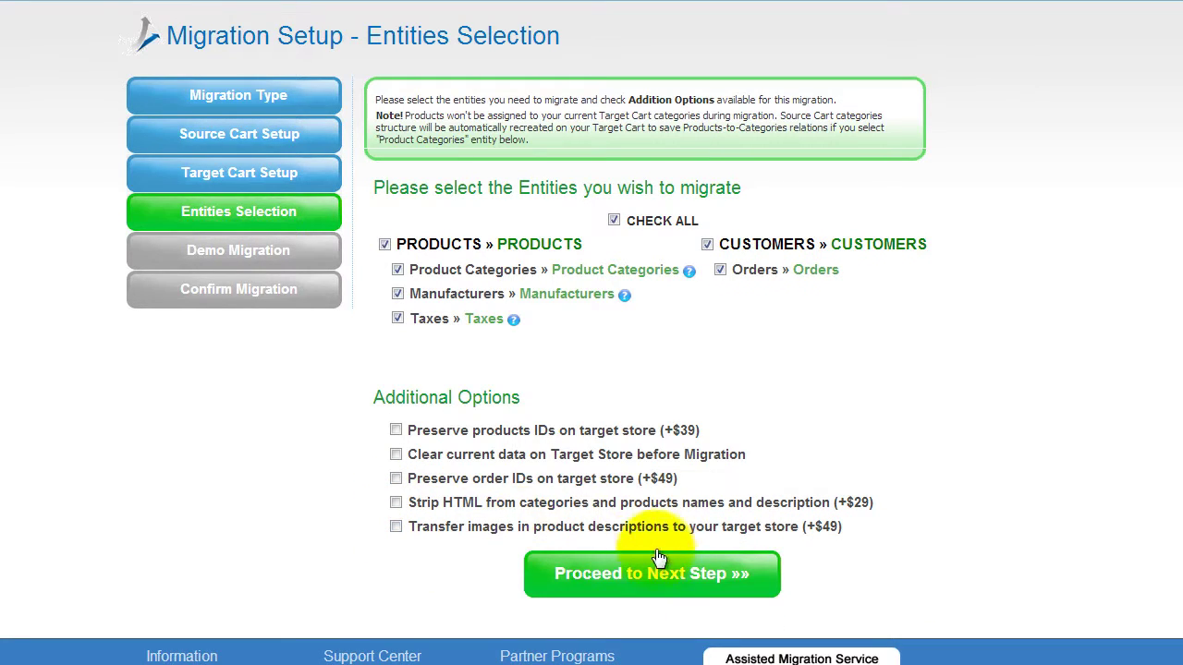
pyautogui.click(588, 582)
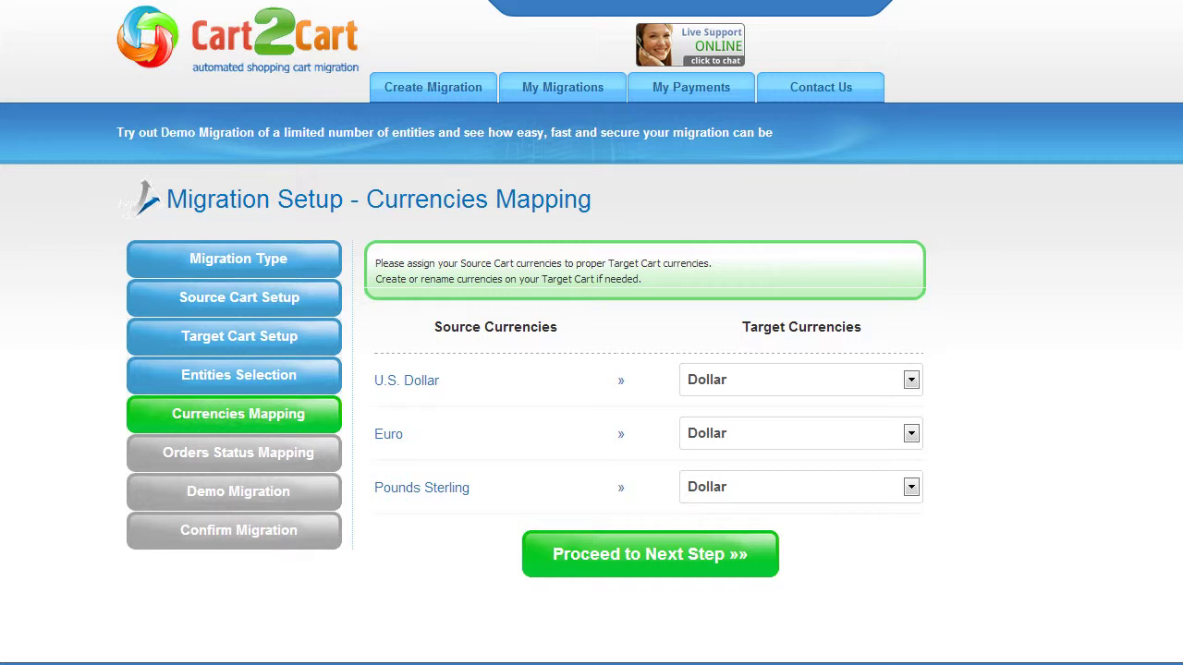
# Map U.S. Dollar to Dollar, Euro to Euro, Pounds Sterling to Pound sterling, and proceed.
pyautogui.click(881, 378)
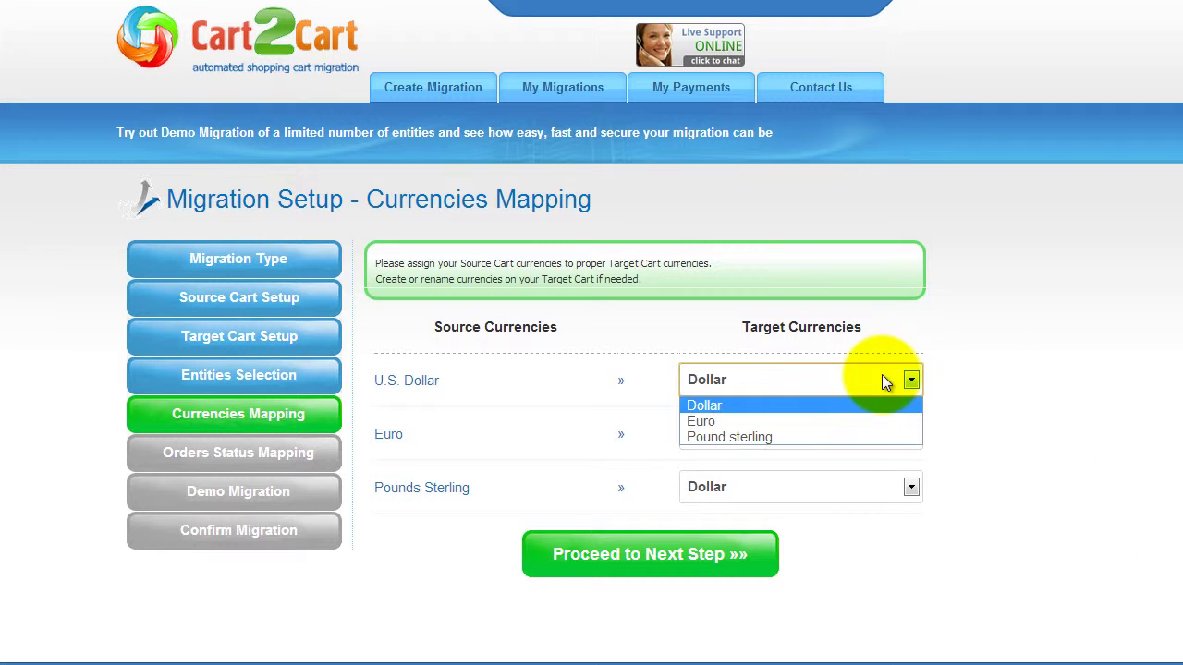
pyautogui.click(867, 407)
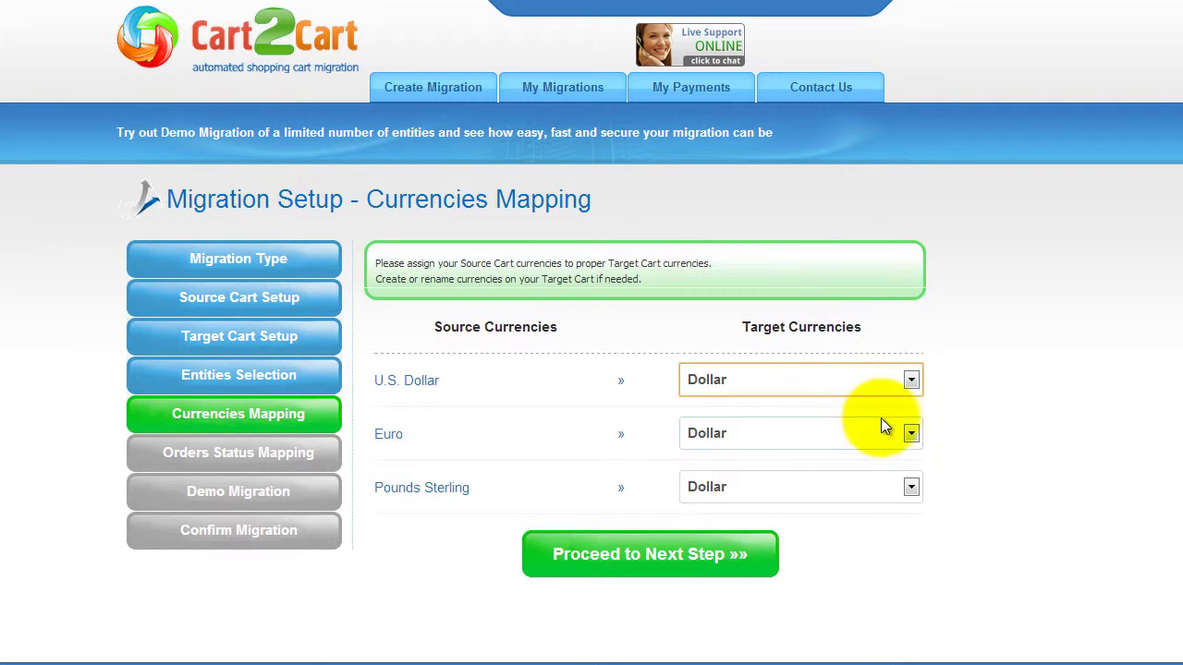
pyautogui.click(908, 436)
pyautogui.click(898, 476)
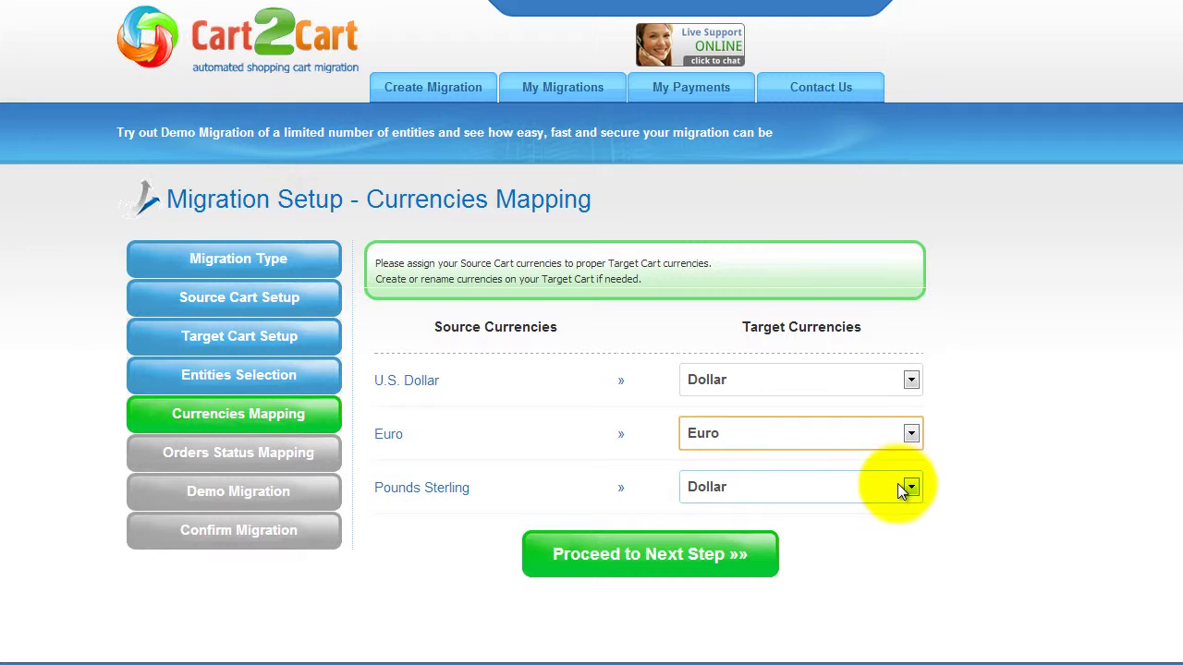
pyautogui.click(898, 485)
pyautogui.click(887, 542)
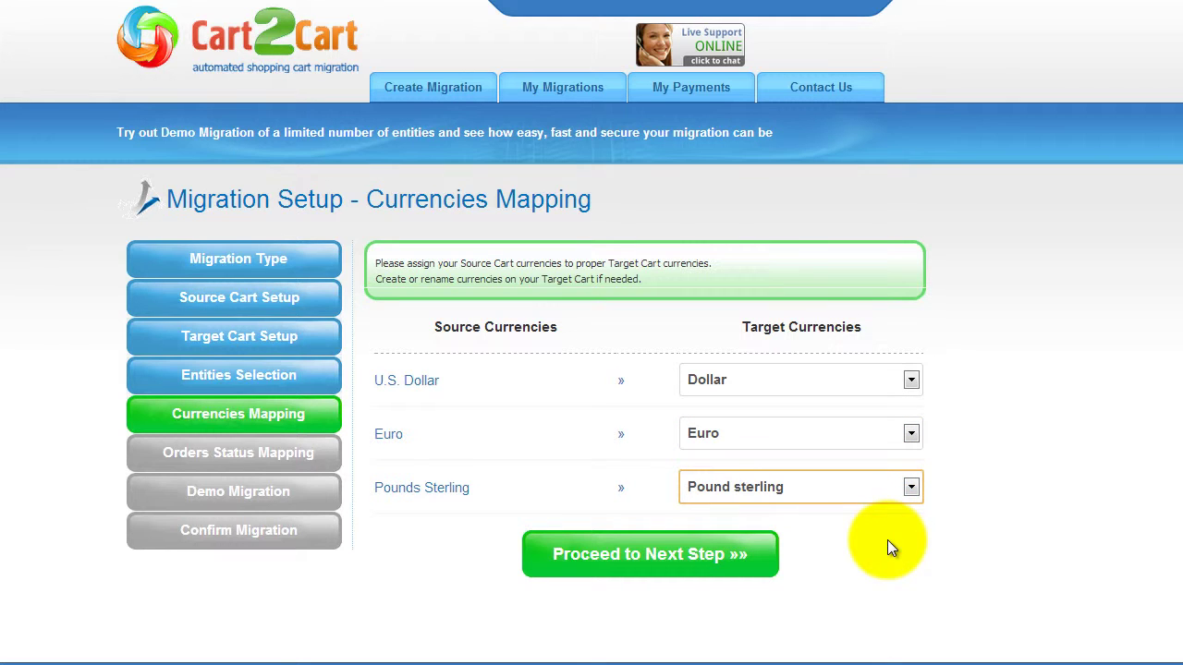
pyautogui.click(656, 554)
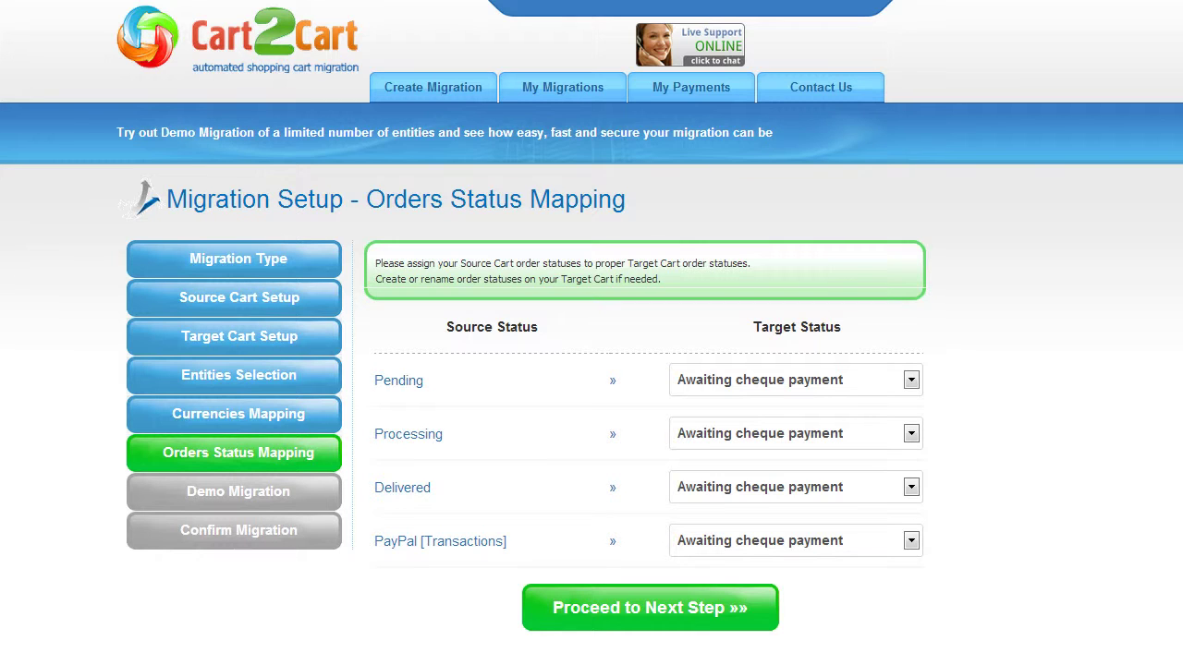
# Map Pending to Payment accepted and Processing to Canceled, then proceed.
pyautogui.click(913, 380)
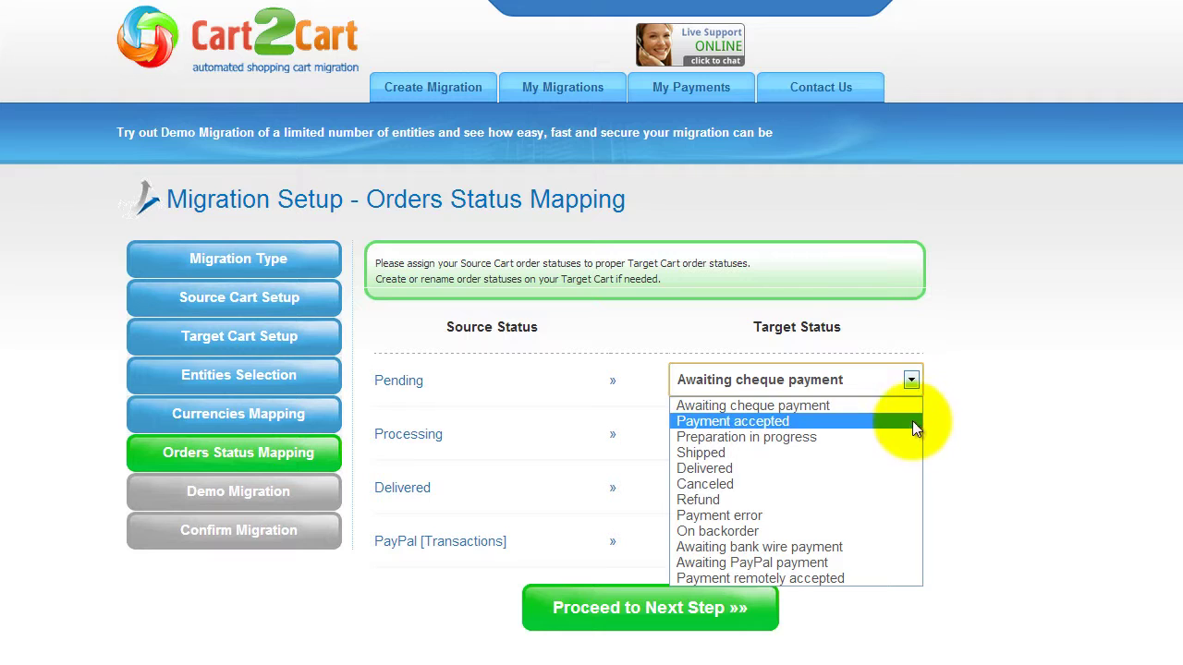
pyautogui.click(907, 424)
pyautogui.click(908, 434)
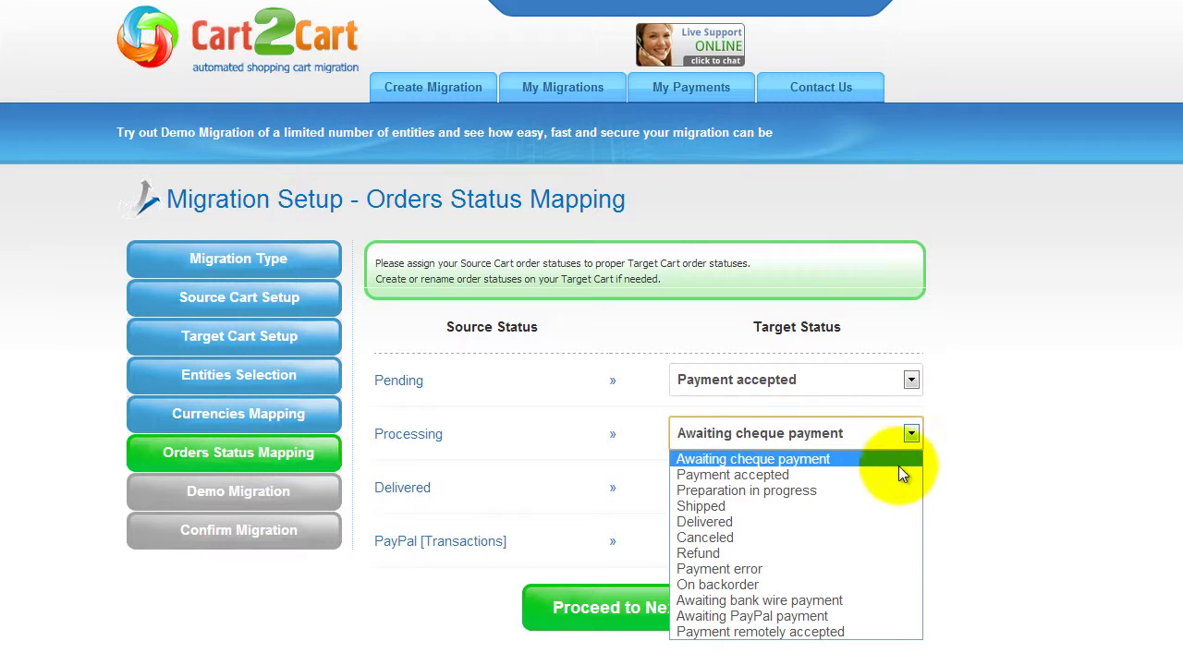
pyautogui.click(889, 537)
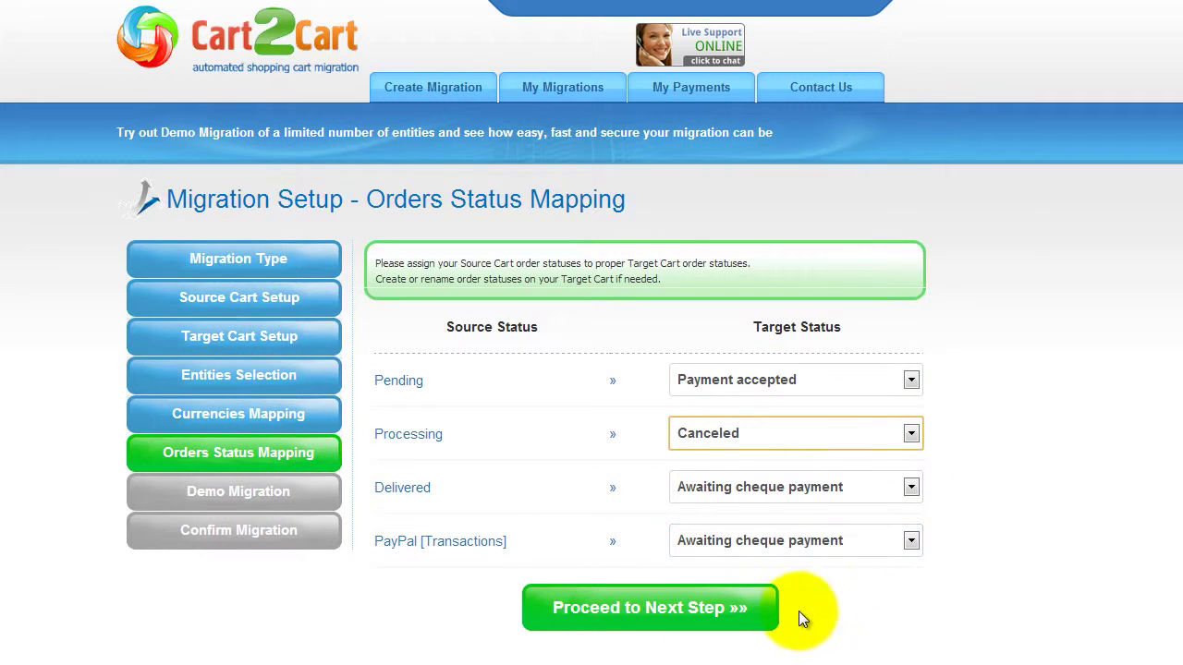
pyautogui.click(657, 610)
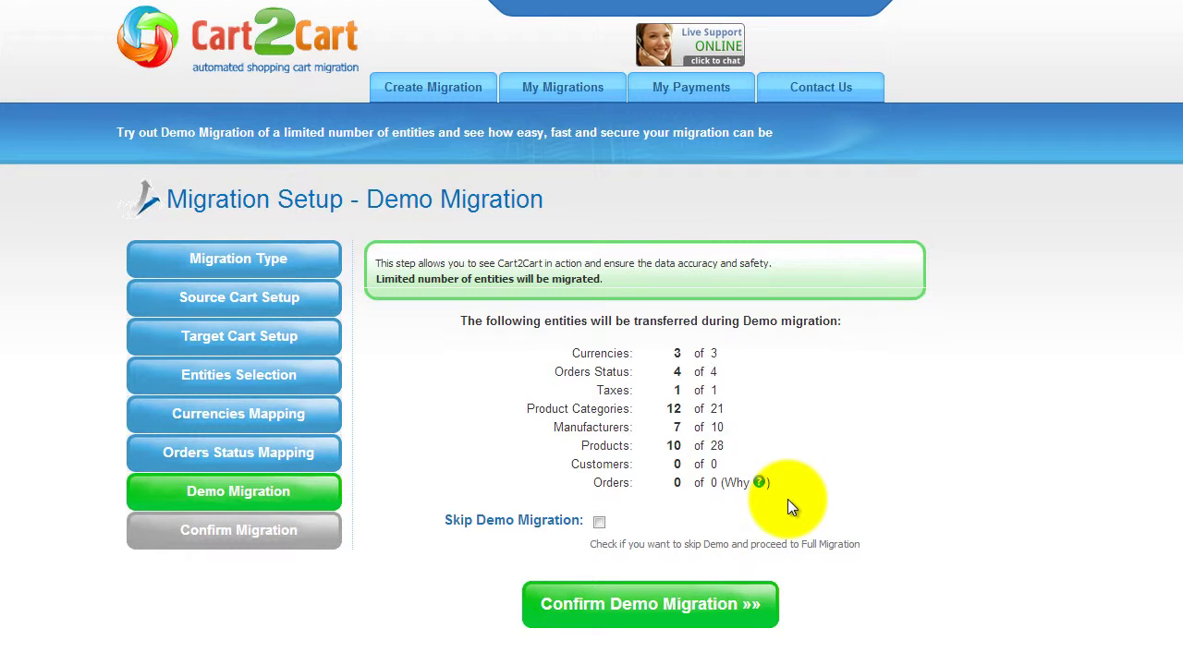
# Keep Skip Demo Migration unchecked and confirm the demo migration.
pyautogui.click(599, 524)
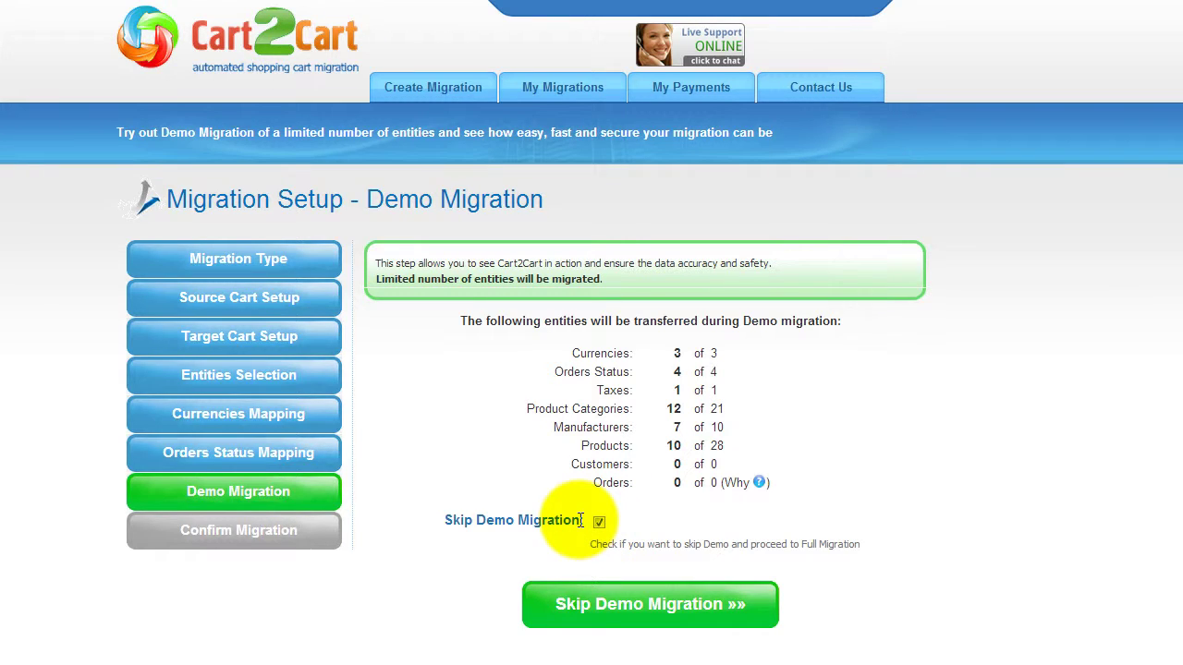
pyautogui.click(604, 521)
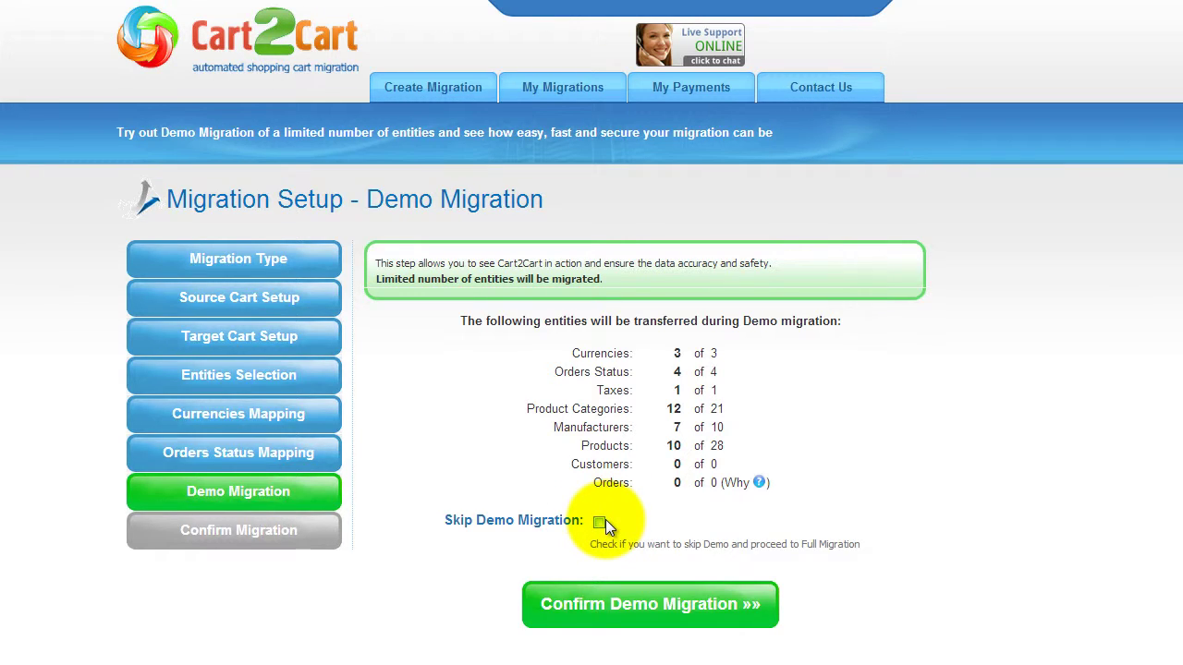
pyautogui.click(653, 608)
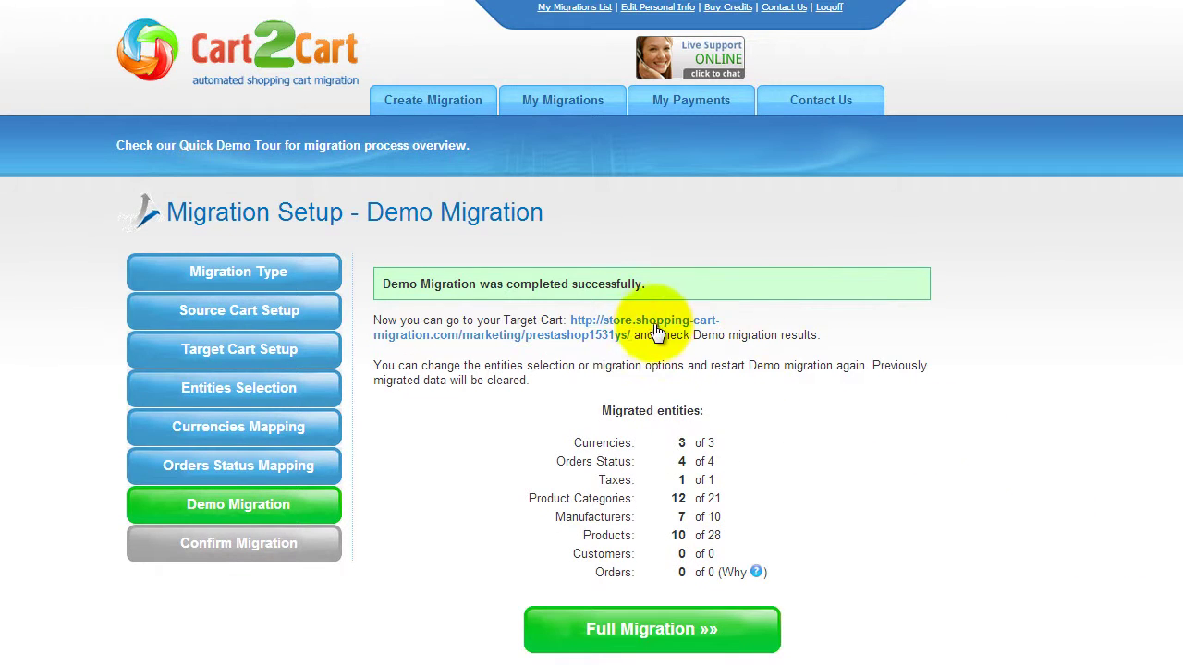
# Browse DVD Movies > Comedy in the target PrestaShop store, then choose Full Migration.
pyautogui.click(670, 320)
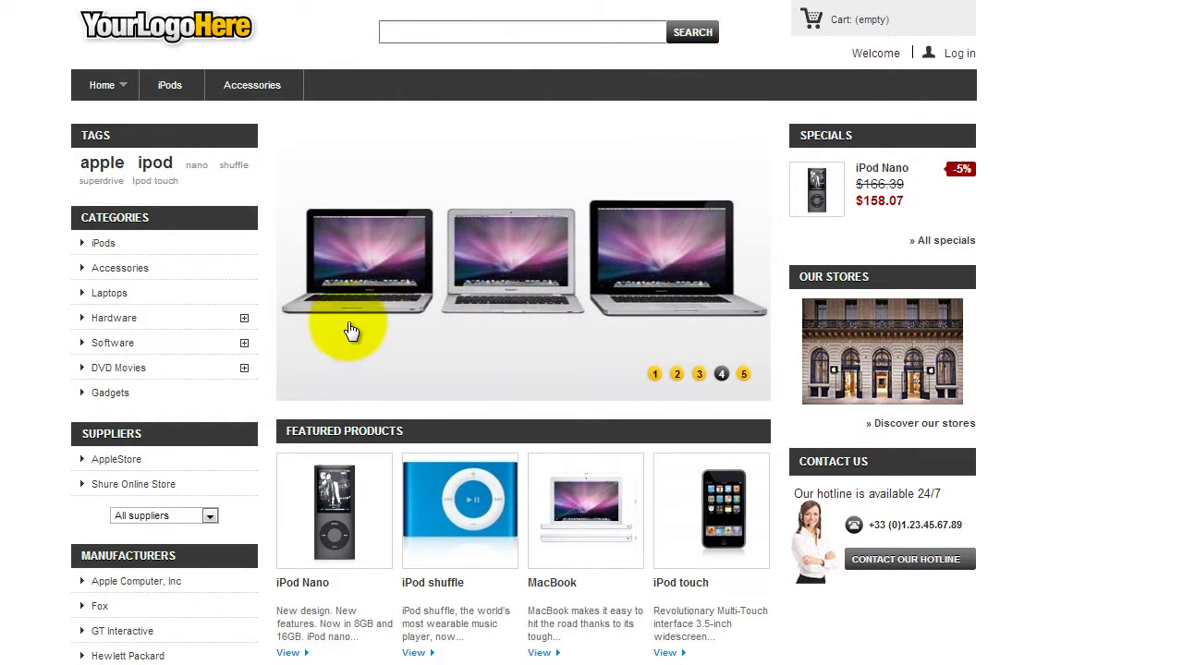
pyautogui.click(168, 375)
pyautogui.click(130, 392)
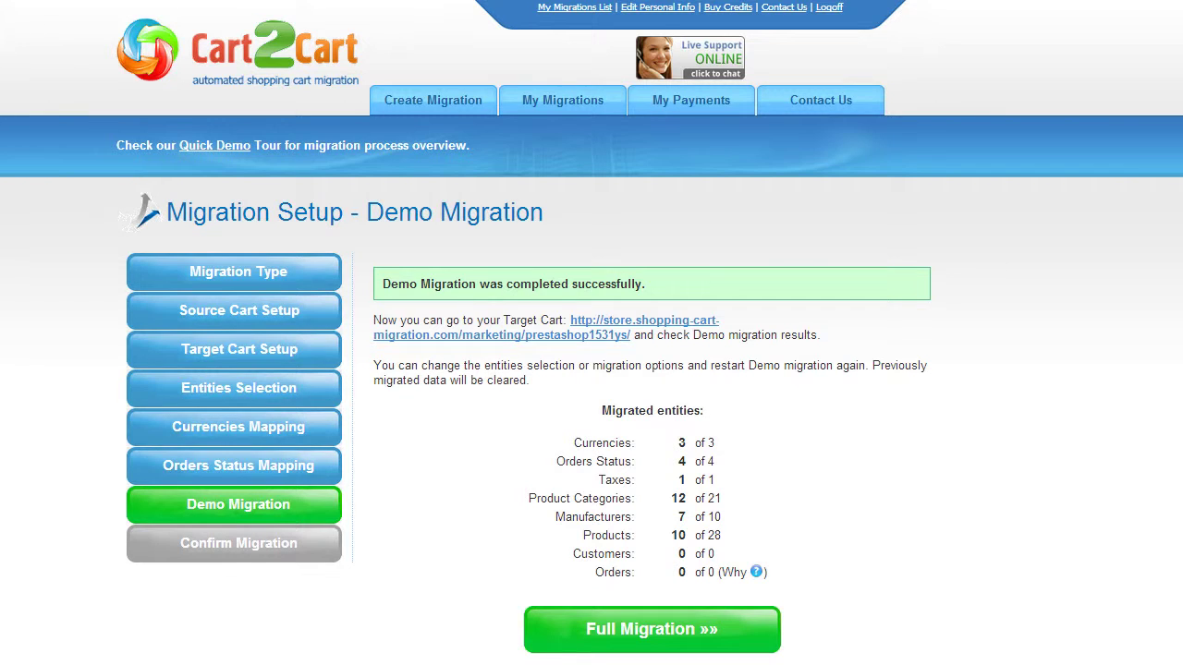
pyautogui.click(667, 629)
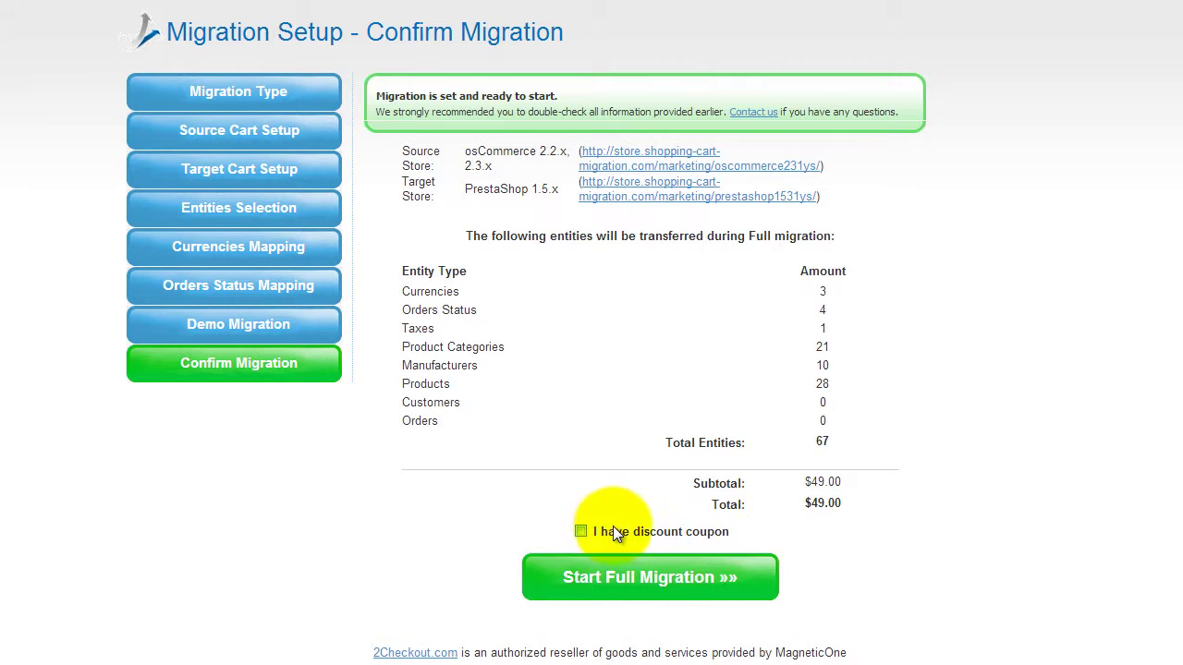
# Start the full migration without a discount coupon, then open the migrated target store.
pyautogui.click(580, 530)
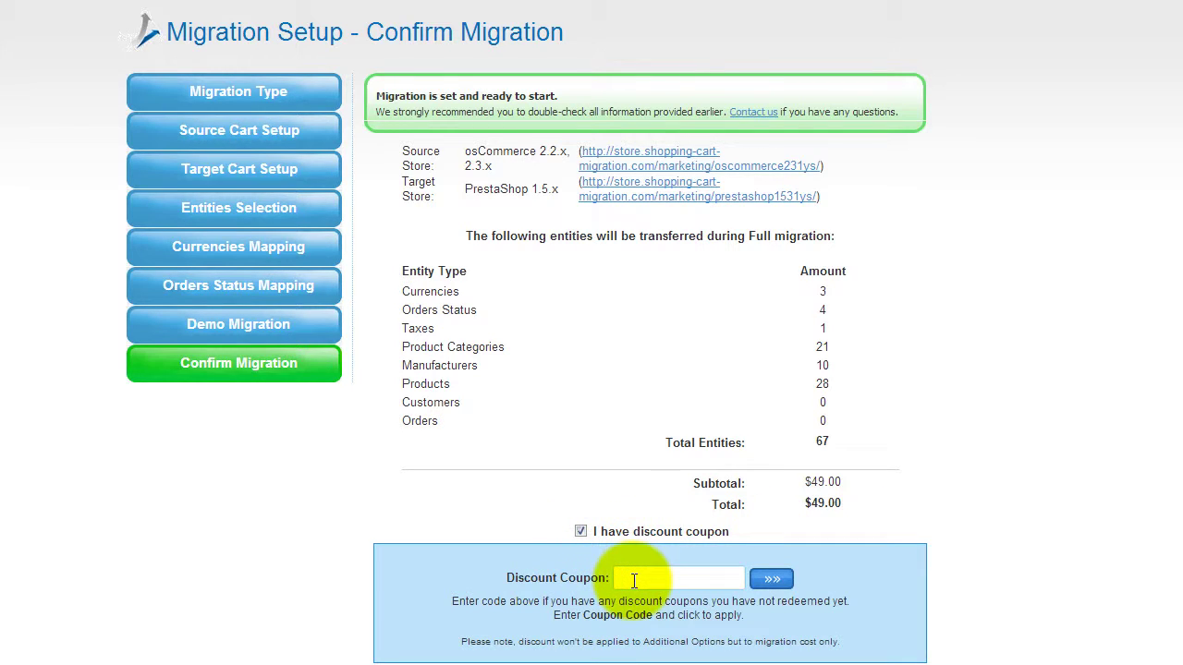
pyautogui.click(583, 531)
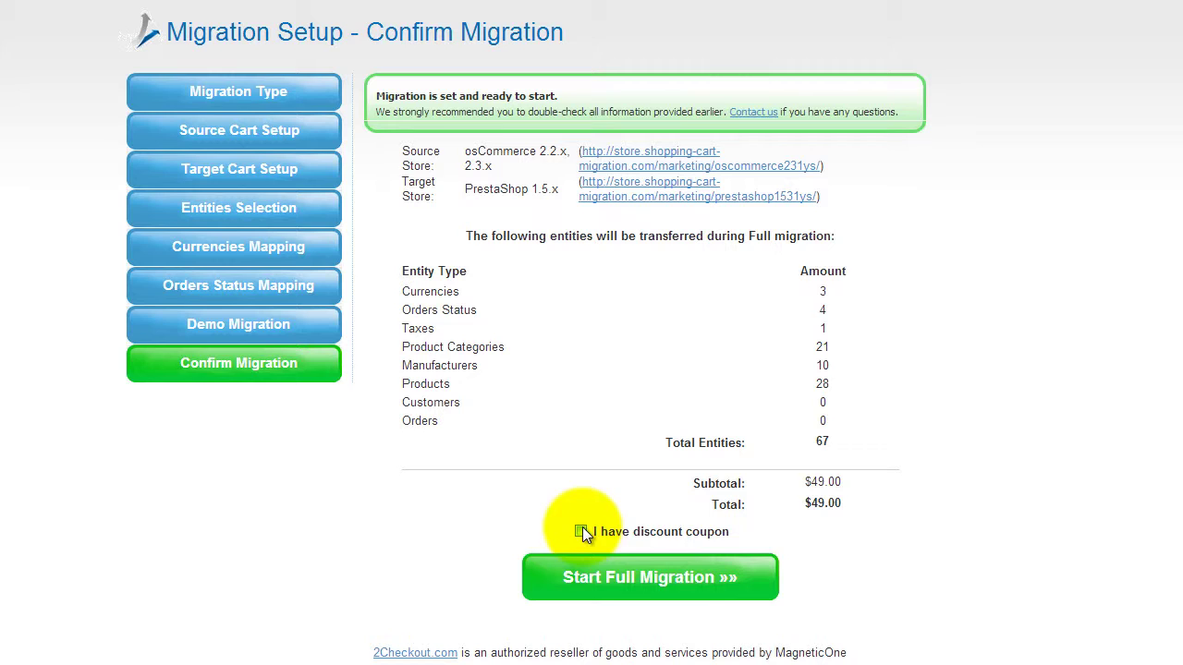
pyautogui.click(704, 577)
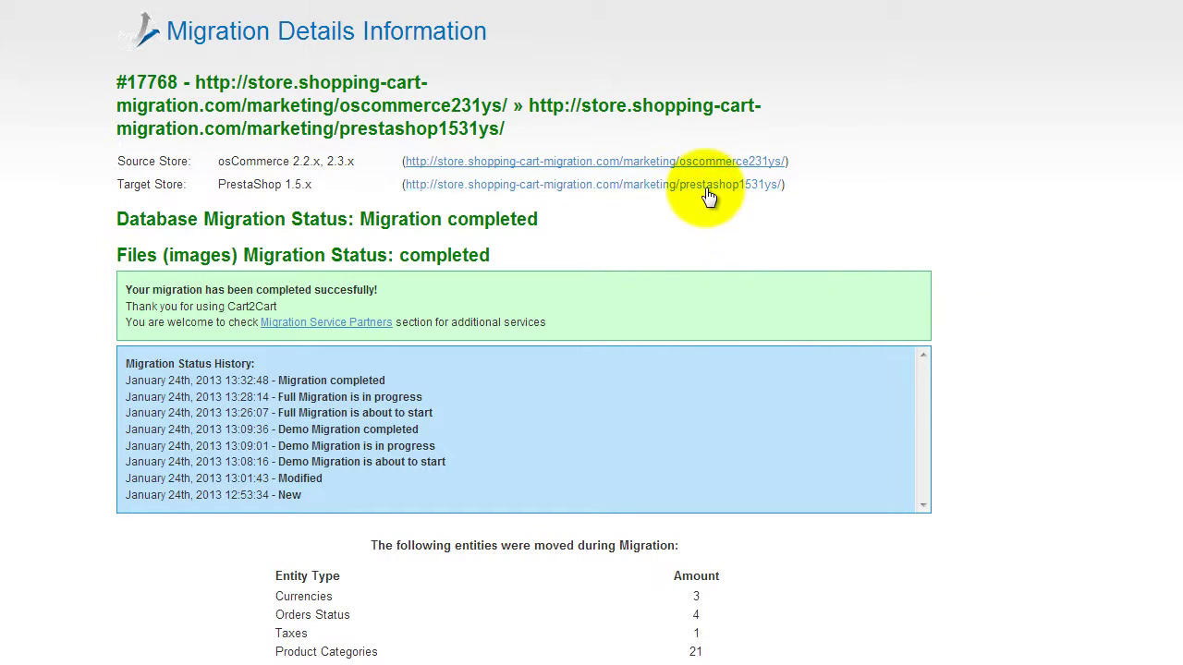
pyautogui.click(708, 189)
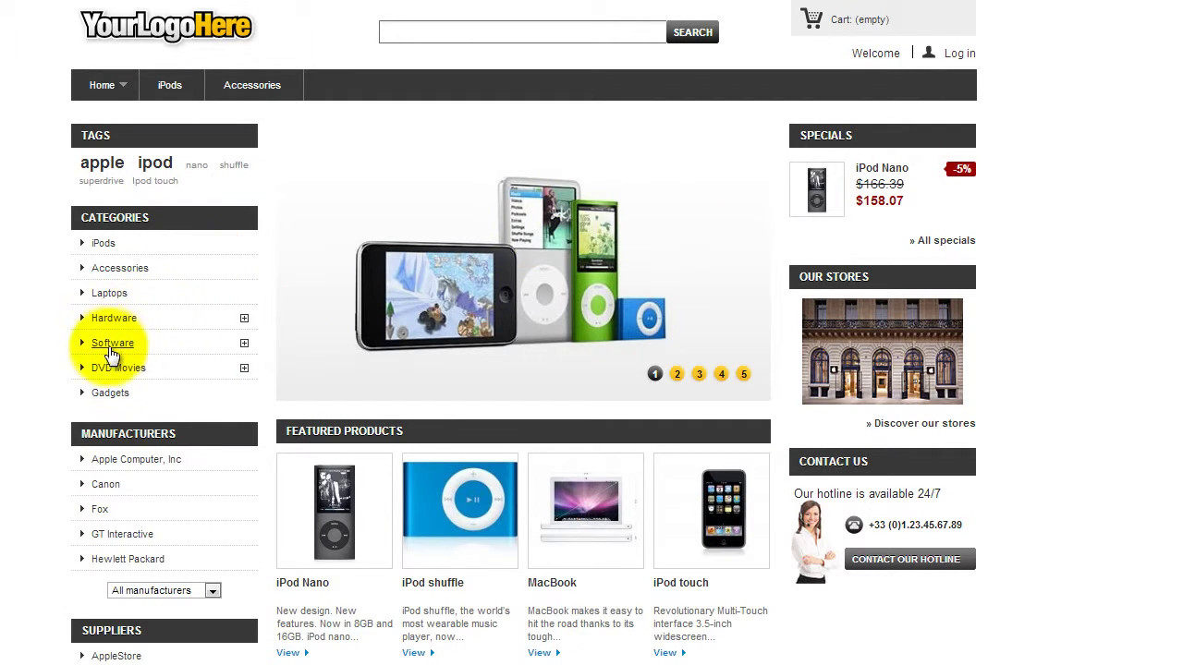